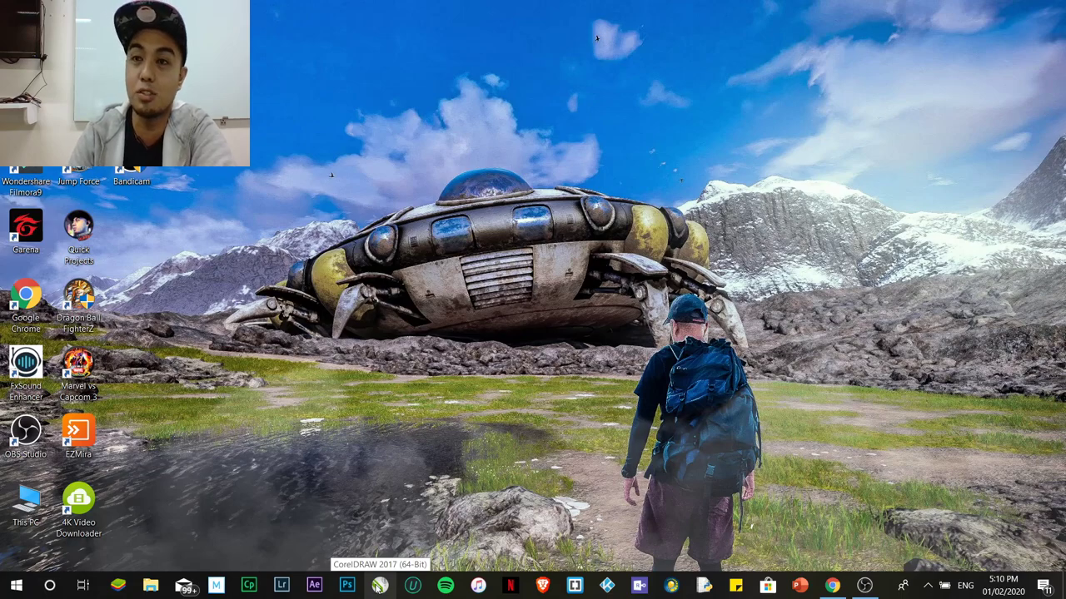
Launch CorelDRAW 2017 from its taskbar icon
{"action": "left_click", "coordinate": [379, 586]}
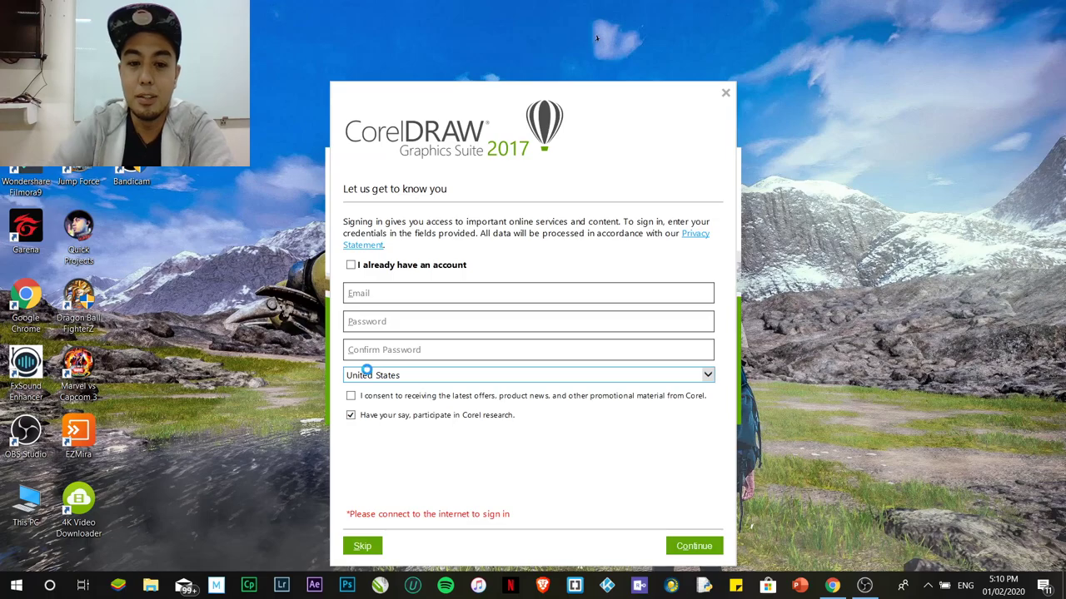
Skip the account sign-in and dismiss the 'You are not signed in' notice
{"action": "left_click", "coordinate": [362, 547]}
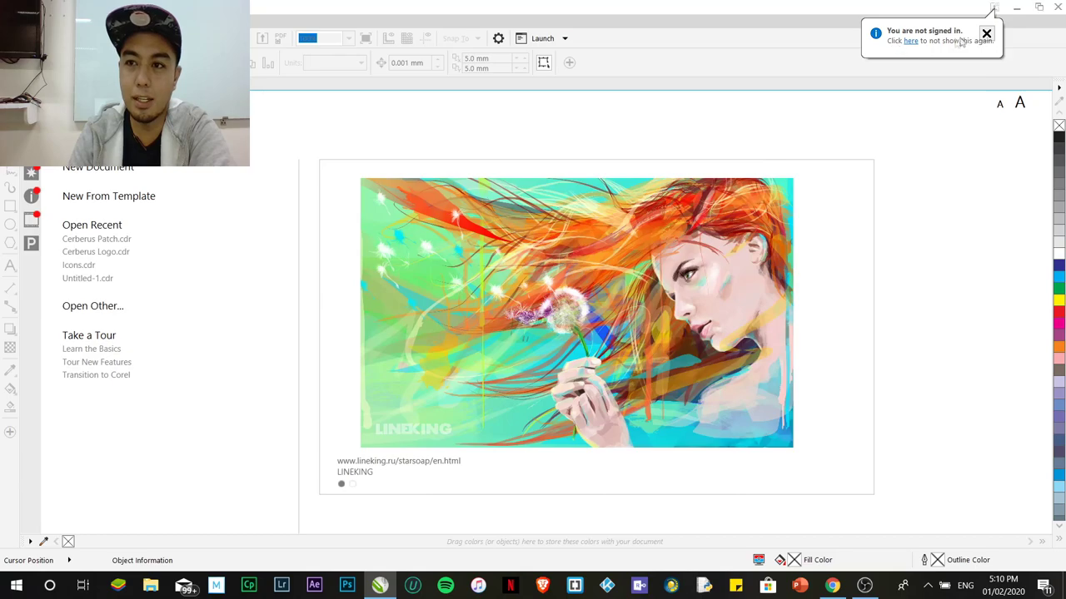
{"action": "left_click", "coordinate": [987, 34]}
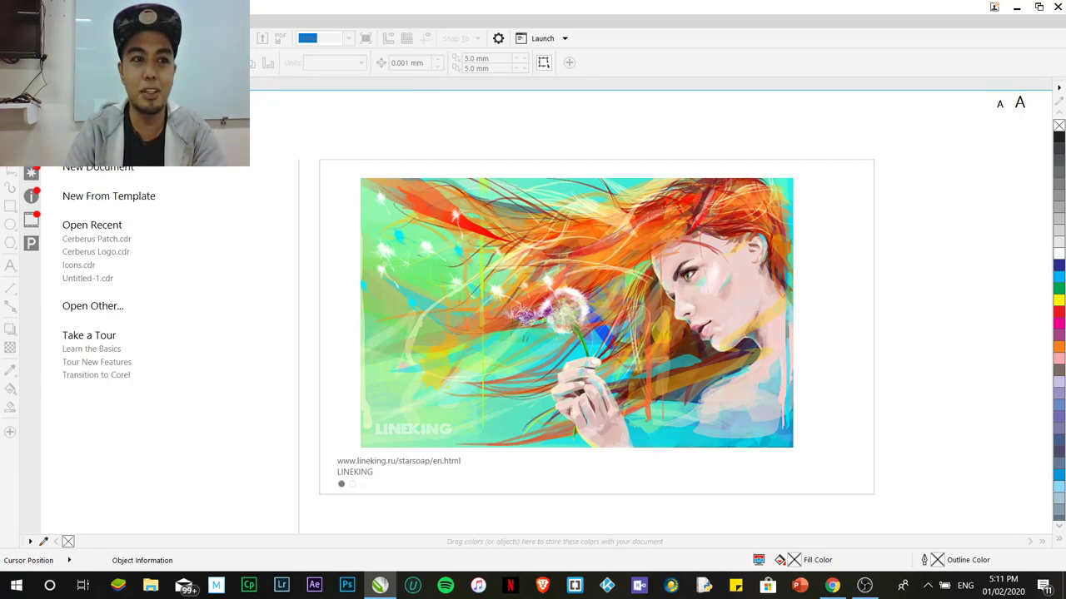
Create a new document named 'Graphic 1' with Letter page size at 300 dpi
{"action": "key", "text": "alt+f"}
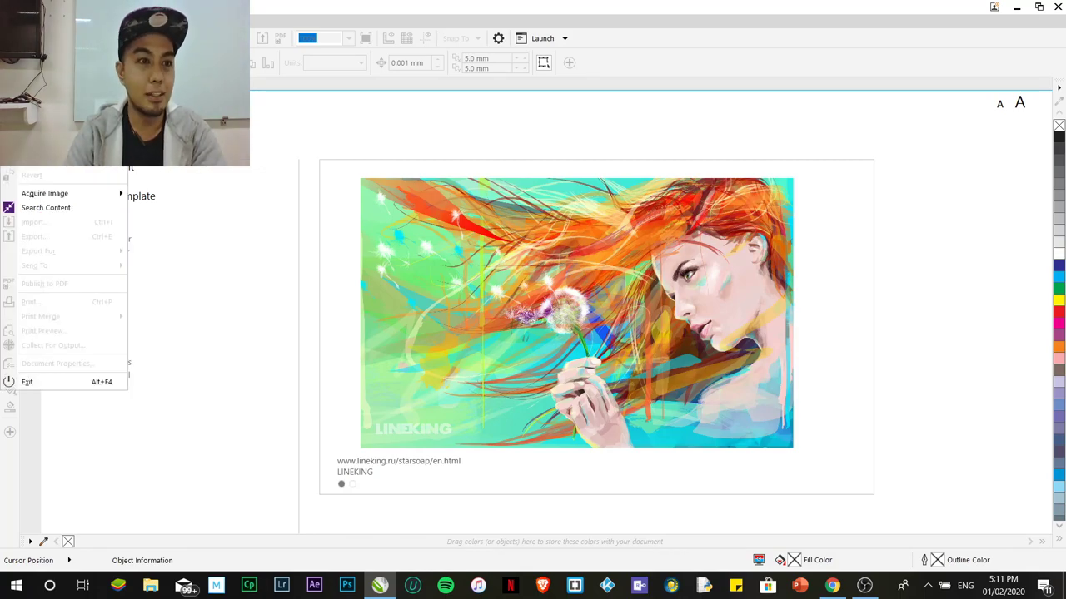
{"action": "key", "text": "n"}
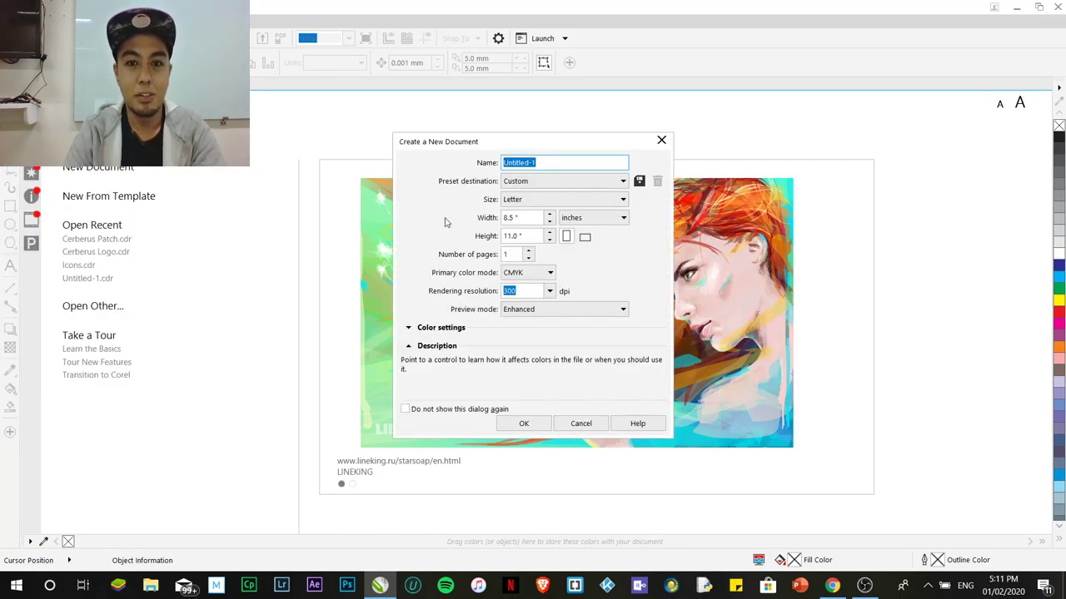
{"action": "left_click_drag", "start_coordinate": [552, 145], "coordinate": [455, 156]}
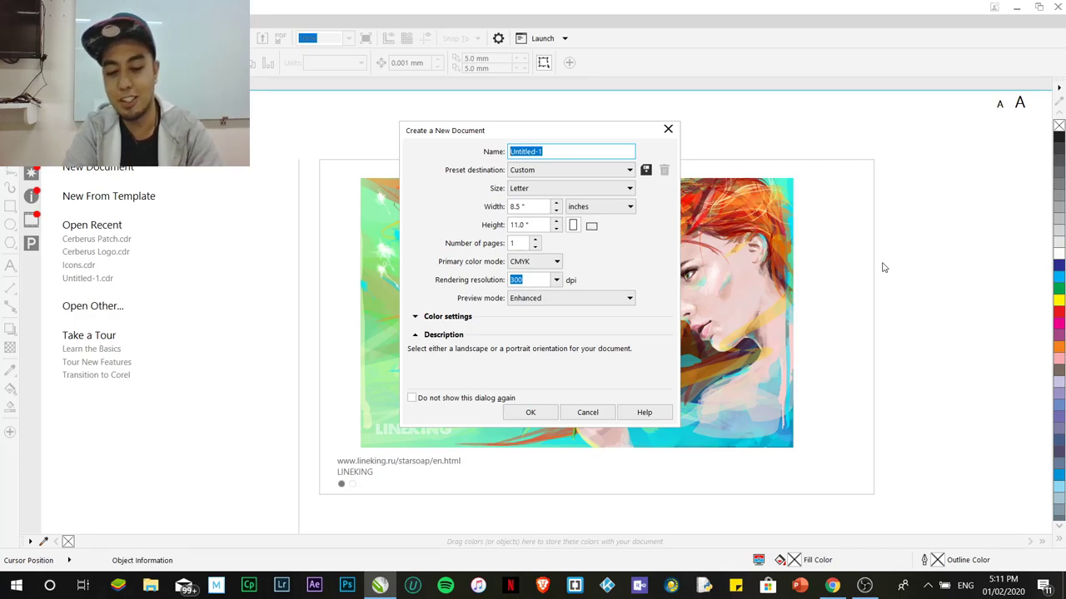
{"action": "type", "text": "Graphic "}
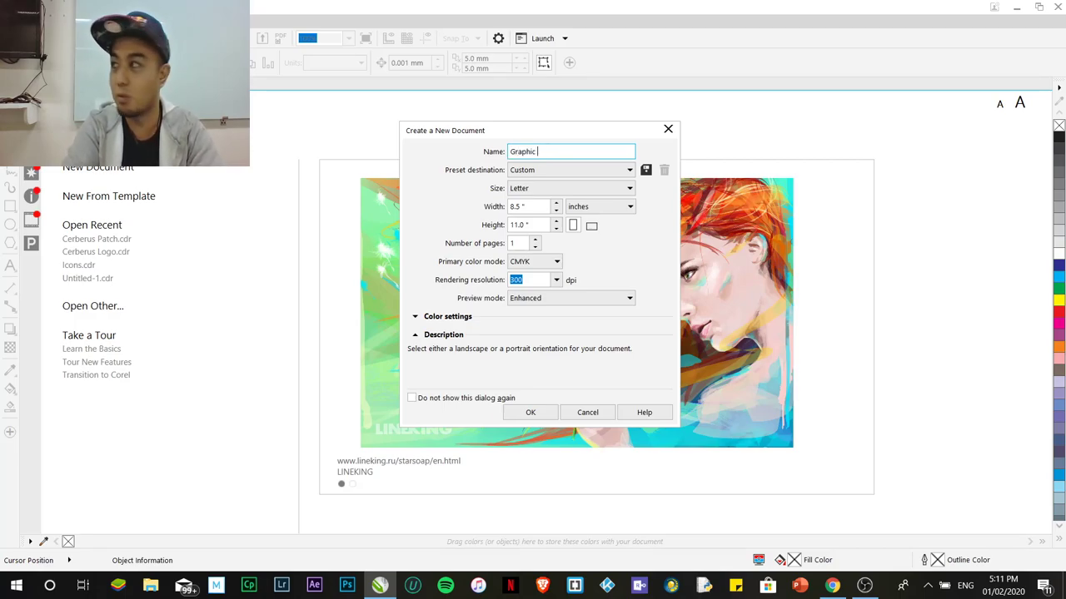
{"action": "type", "text": "1"}
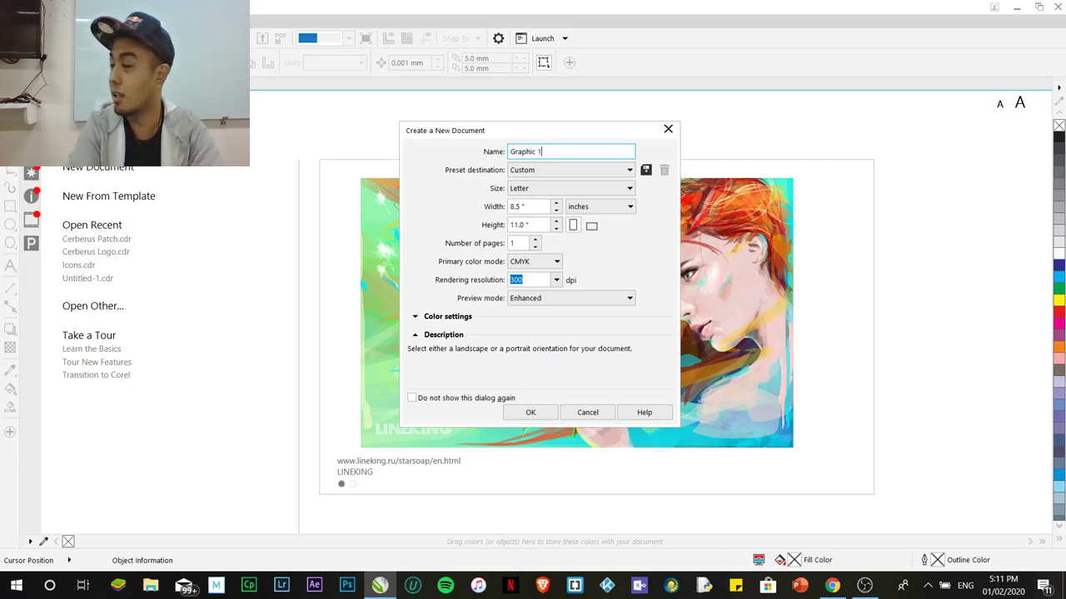
{"action": "left_click", "coordinate": [547, 189]}
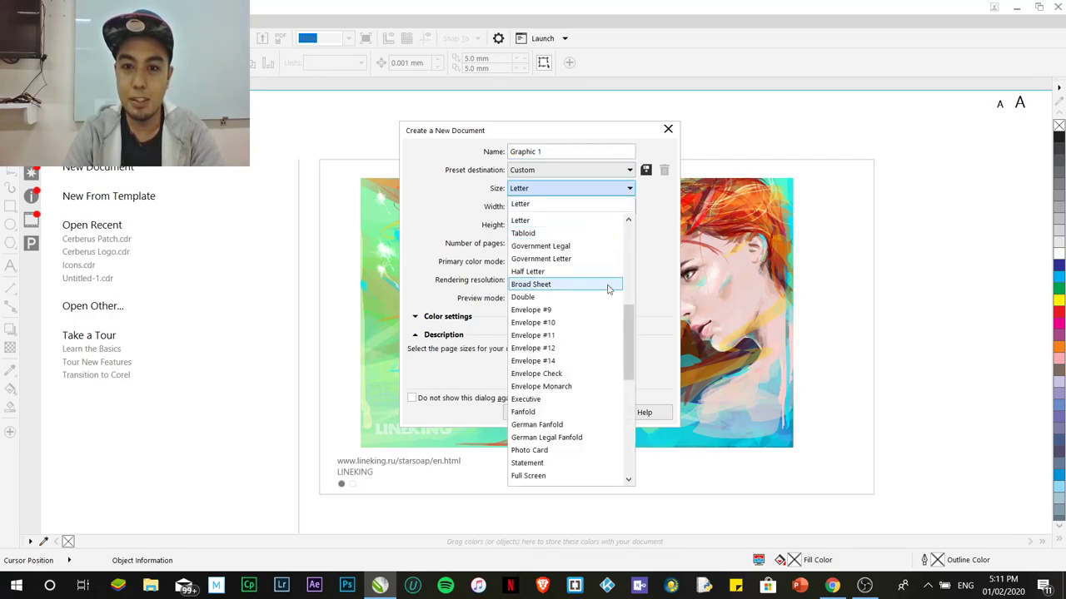
{"action": "left_click_drag", "start_coordinate": [634, 338], "coordinate": [637, 240]}
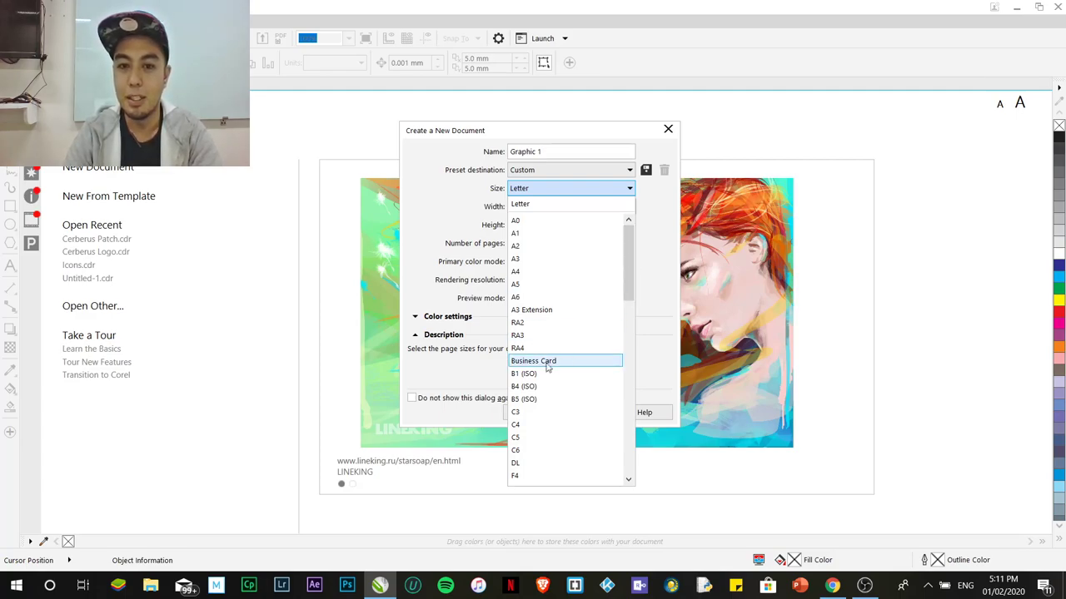
{"action": "left_click_drag", "start_coordinate": [627, 283], "coordinate": [612, 337]}
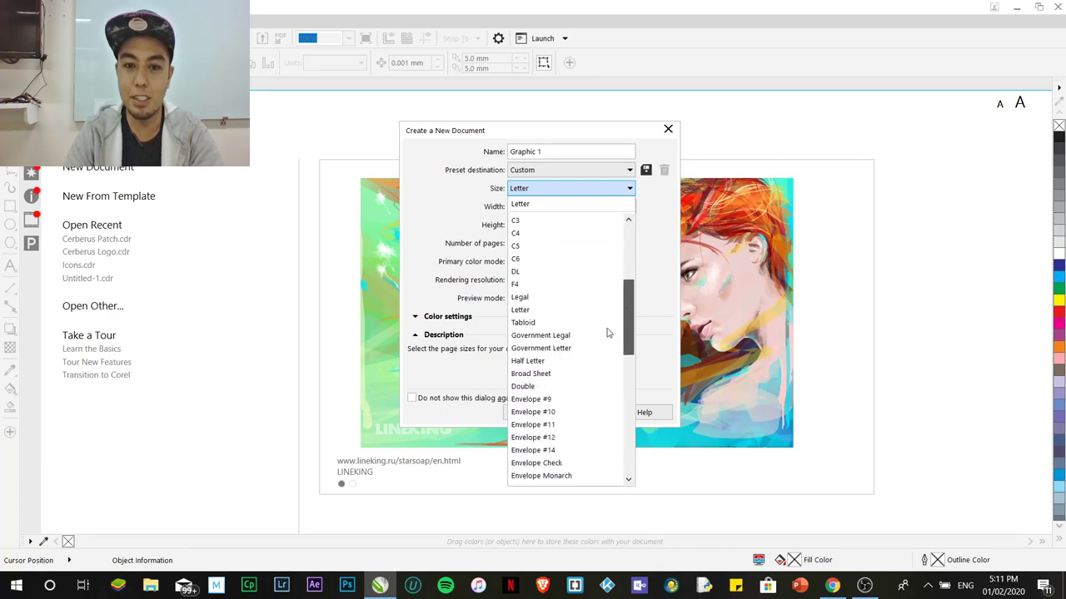
{"action": "left_click", "coordinate": [522, 310]}
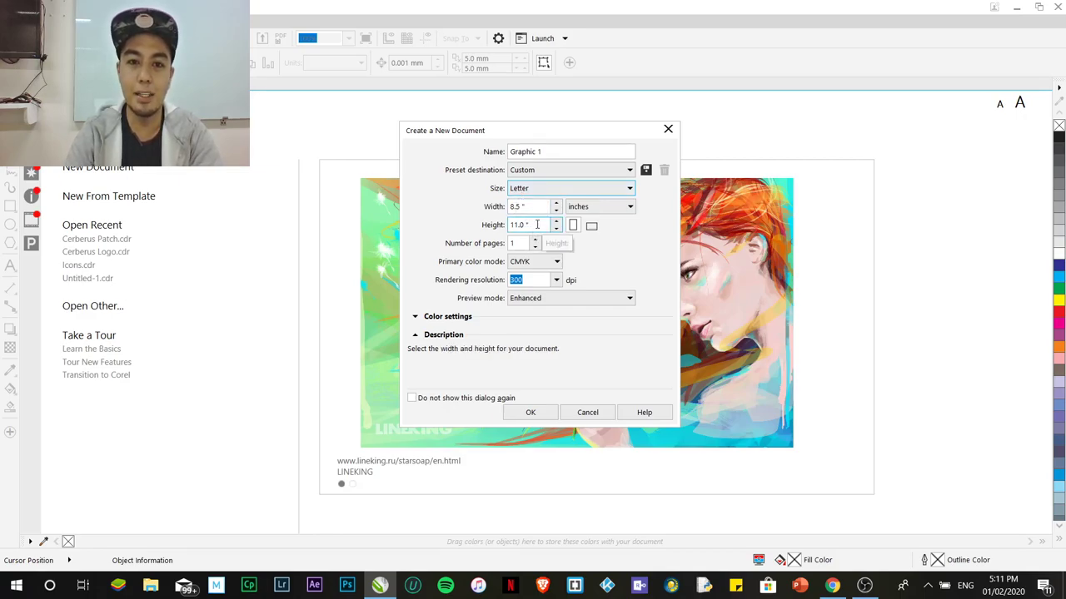
{"action": "left_click", "coordinate": [536, 280]}
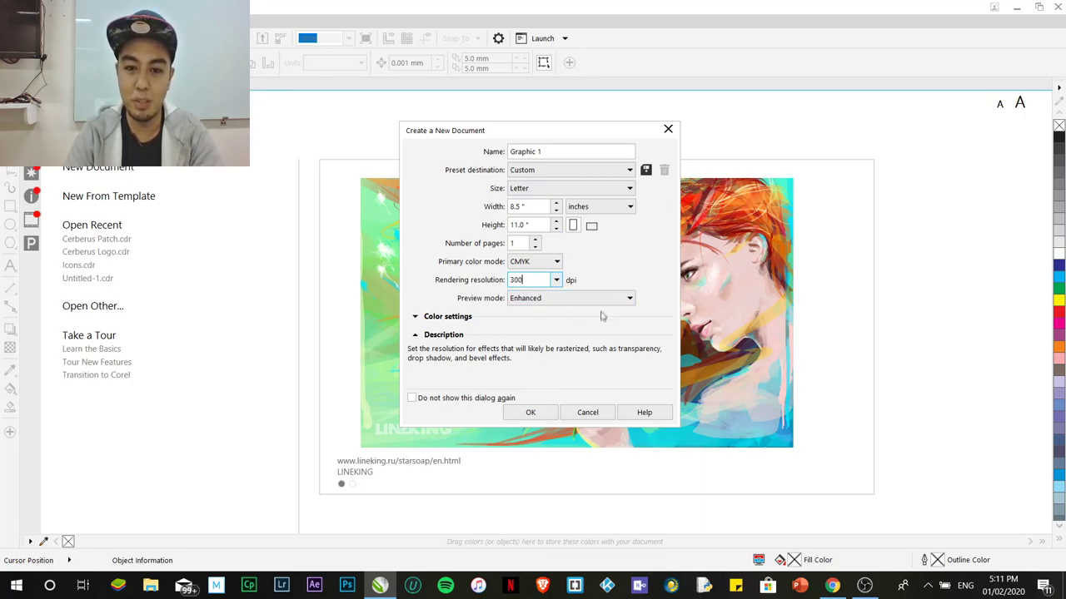
{"action": "left_click", "coordinate": [530, 412]}
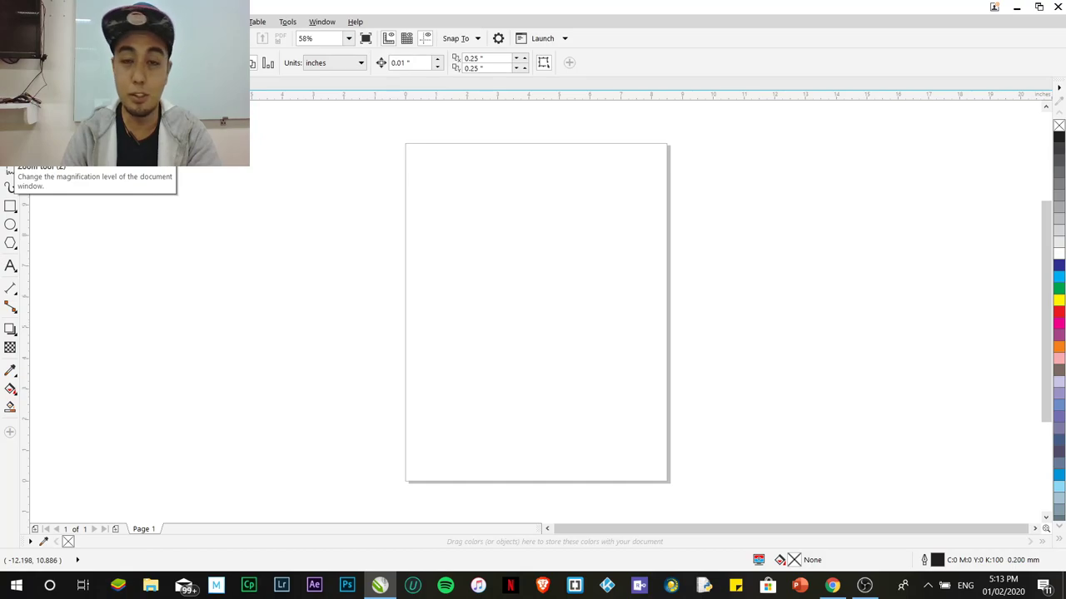
{"action": "key", "text": "z"}
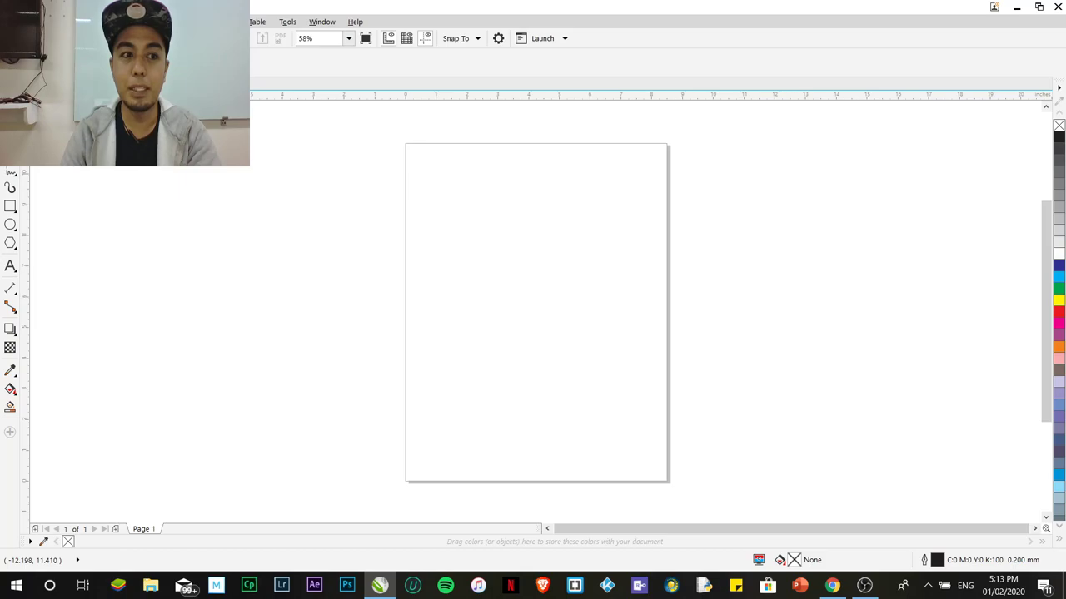
Switch from the Pick tool to the Rectangle tool with relative corner scaling toggled
{"action": "key", "text": "space"}
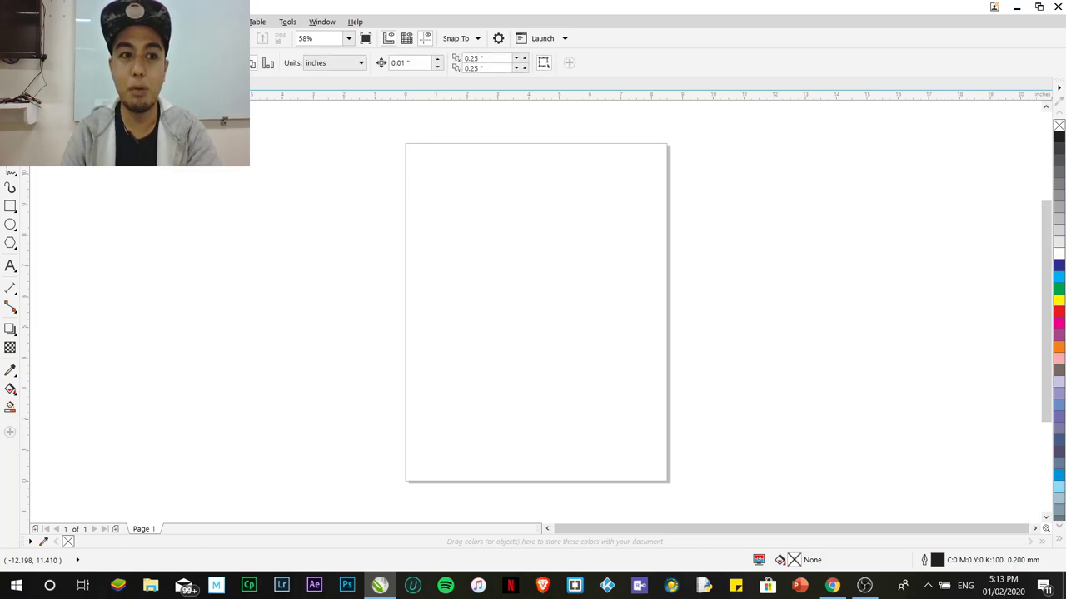
{"action": "left_click", "coordinate": [10, 208]}
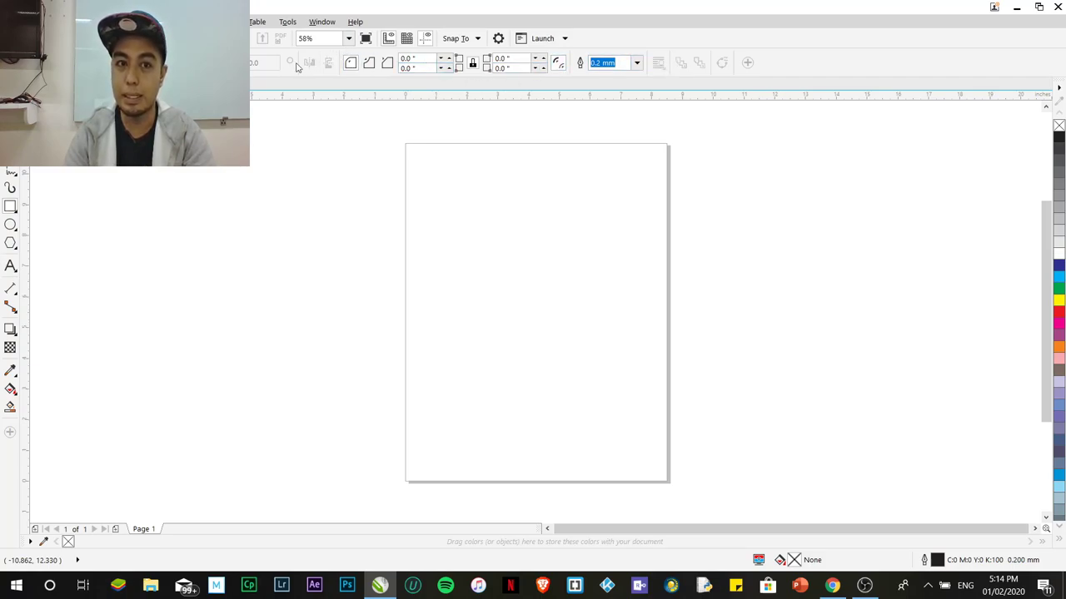
{"action": "left_click", "coordinate": [558, 64]}
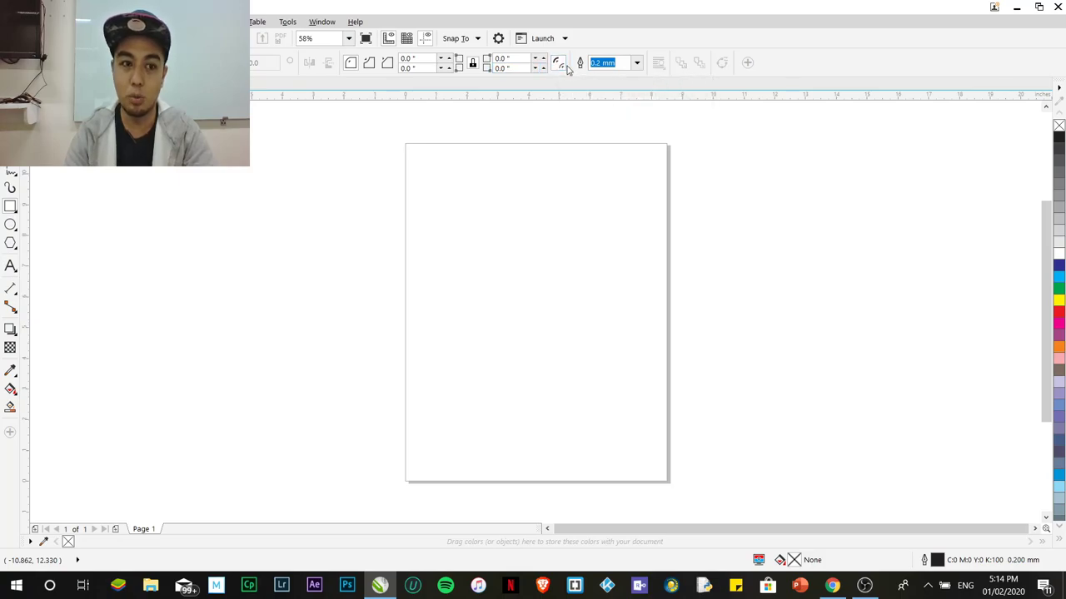
{"action": "left_click", "coordinate": [1060, 543]}
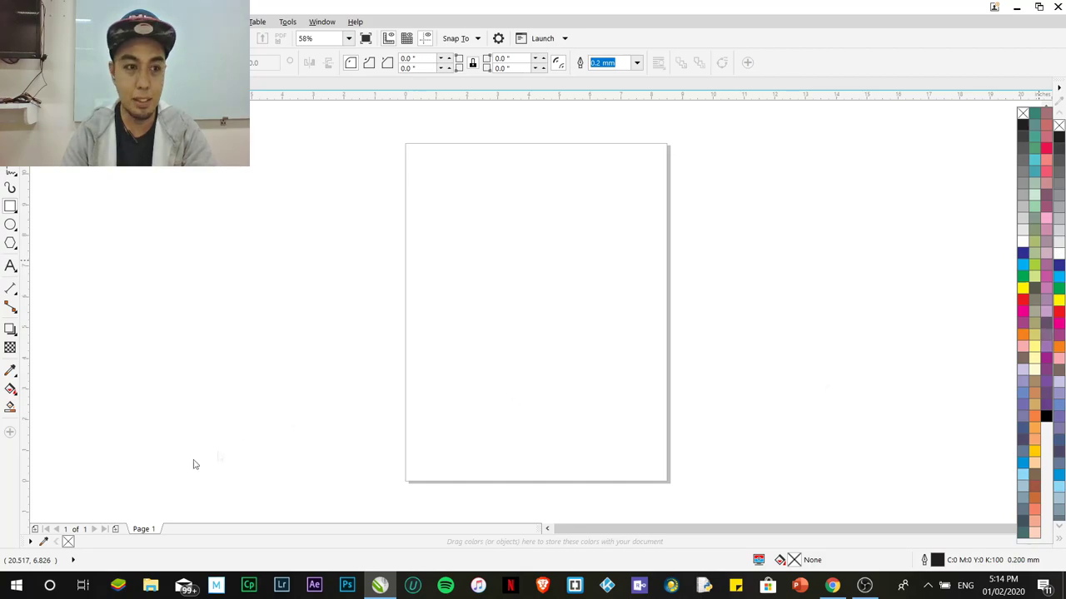
{"action": "left_click", "coordinate": [10, 226]}
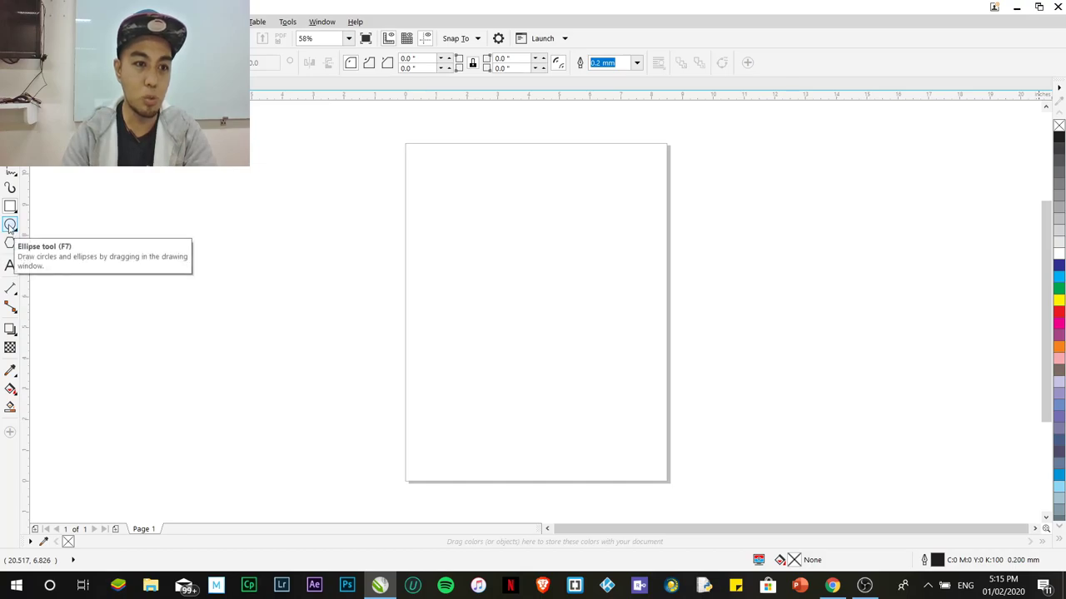
{"action": "left_click", "coordinate": [10, 226]}
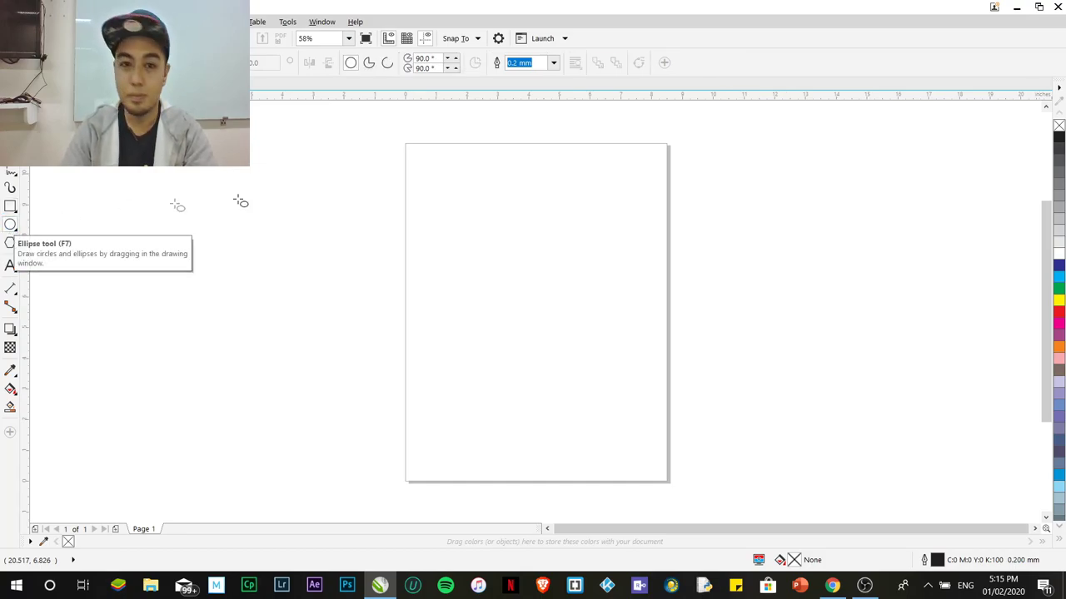
Draw a large sky-blue circle, give it a 10.0 mm outline, and nudge it lower
{"action": "left_click_drag", "start_coordinate": [445, 190], "coordinate": [569, 386]}
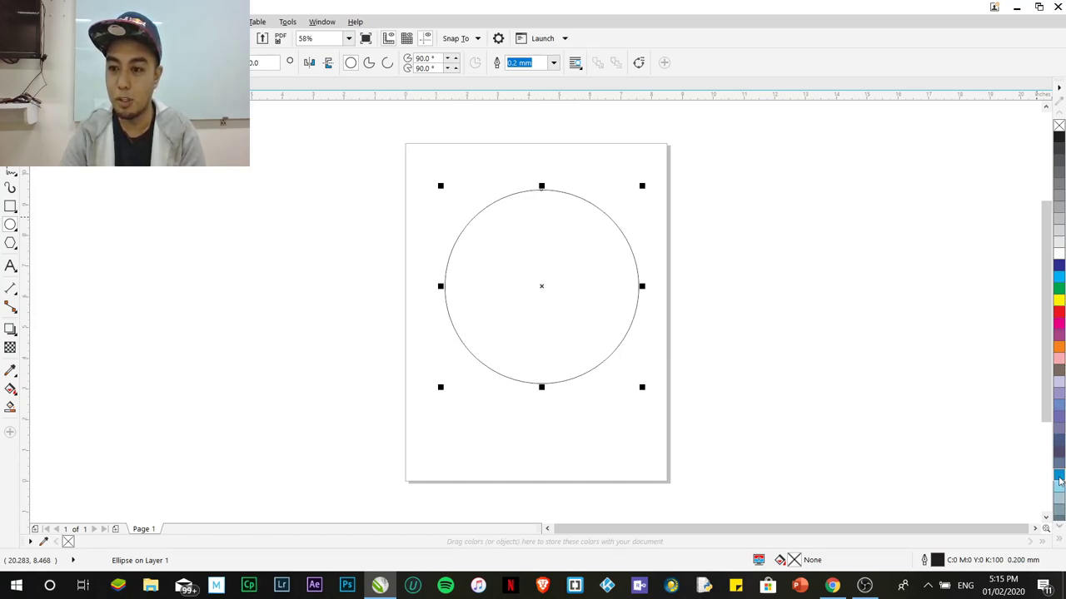
{"action": "left_click", "coordinate": [1059, 476]}
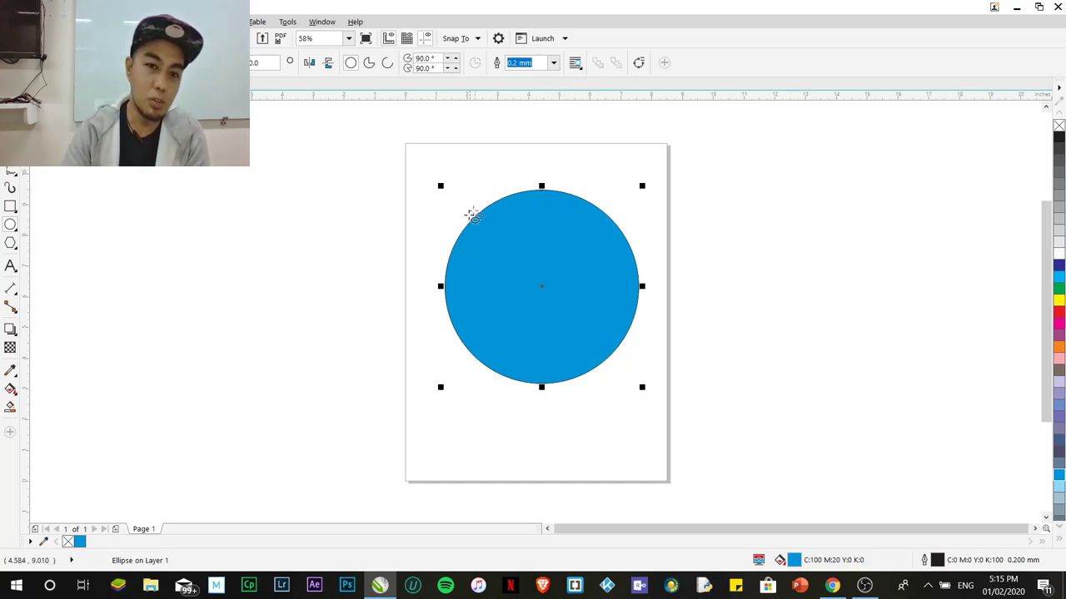
{"action": "left_click", "coordinate": [553, 63]}
{"action": "left_click", "coordinate": [553, 64]}
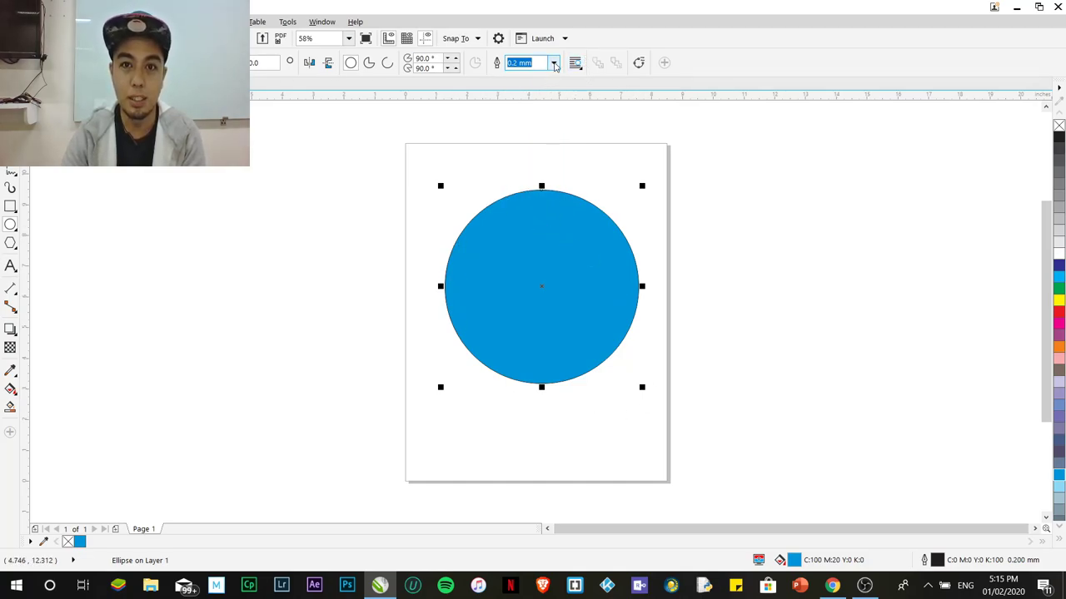
{"action": "left_click", "coordinate": [553, 64]}
{"action": "left_click", "coordinate": [523, 176]}
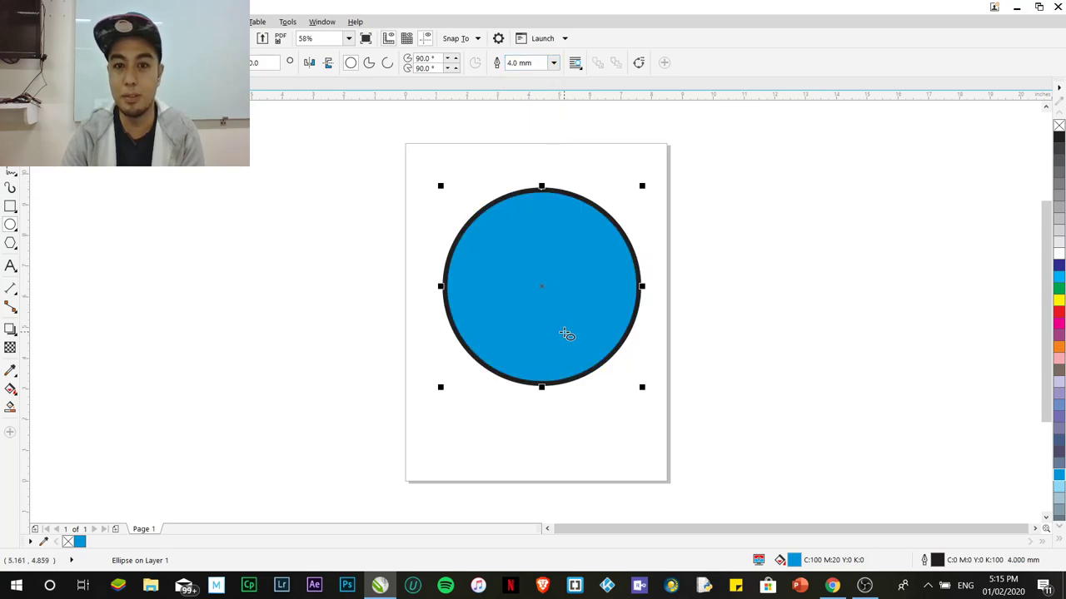
{"action": "left_click", "coordinate": [553, 64]}
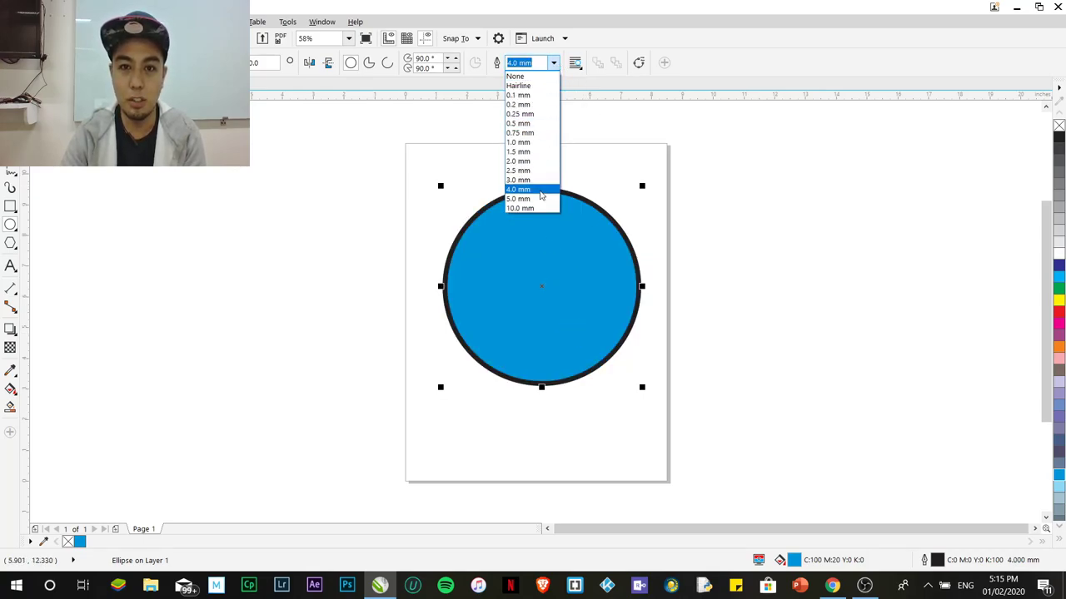
{"action": "left_click", "coordinate": [541, 208]}
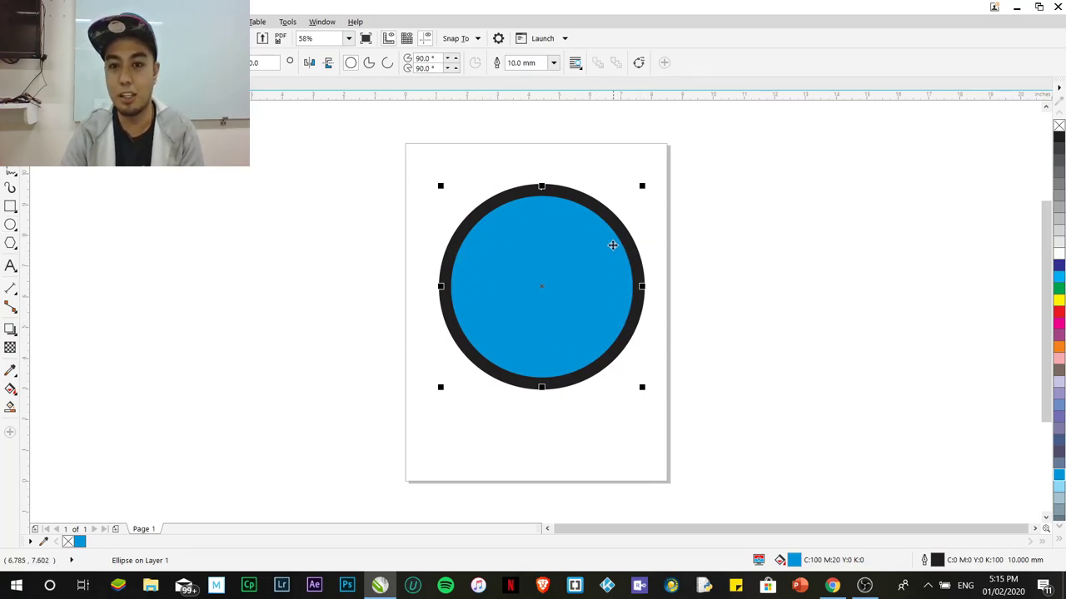
{"action": "left_click_drag", "start_coordinate": [613, 241], "coordinate": [615, 253]}
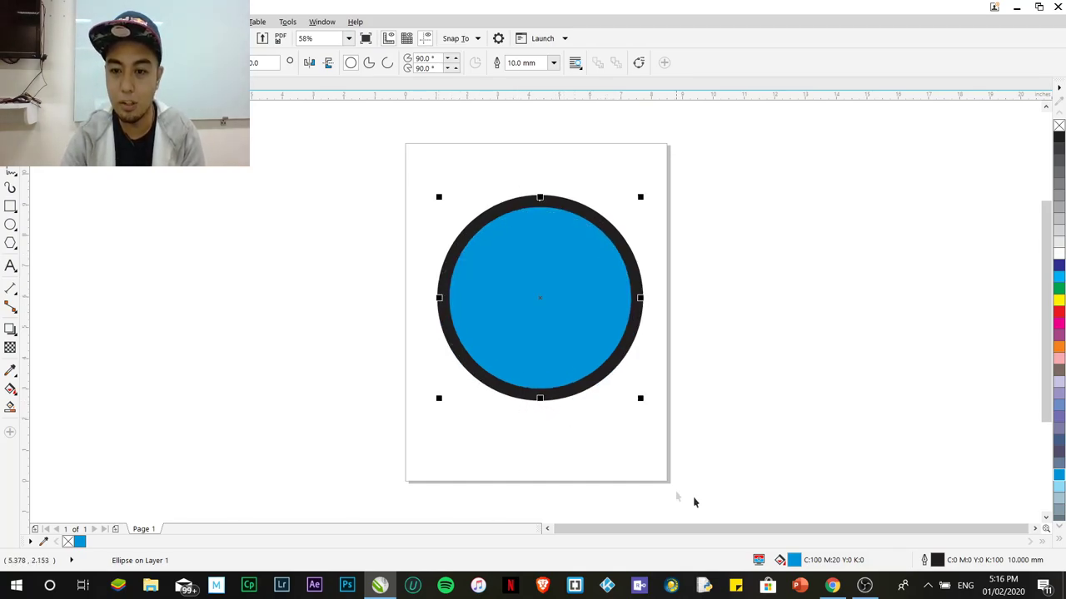
Change the circle's outline colour to crimson (C2 M100 Y49 K0) in Outline Pen
{"action": "double_click", "coordinate": [938, 561]}
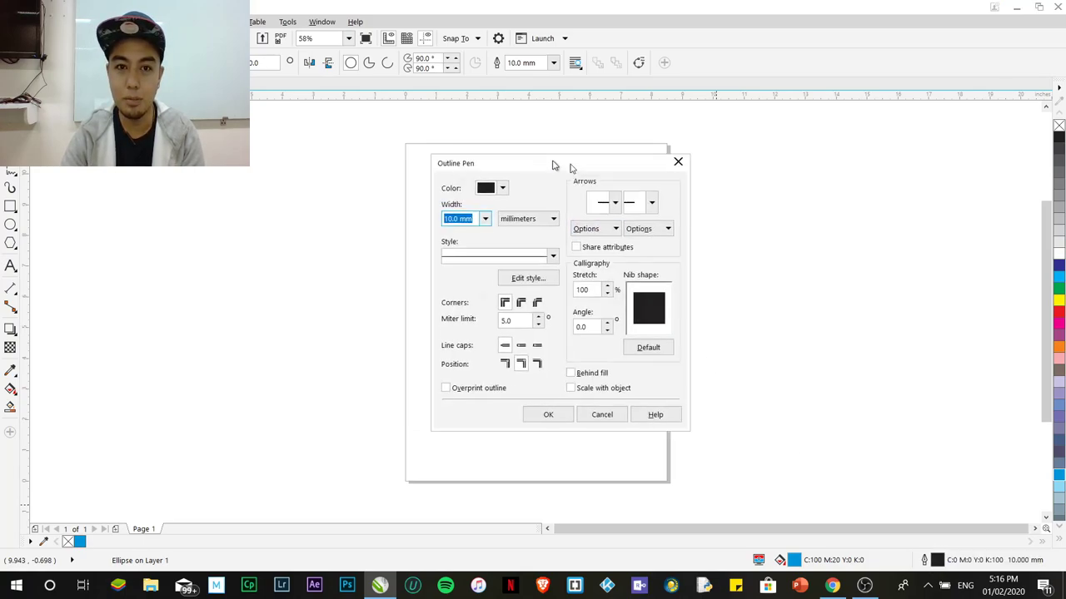
{"action": "left_click_drag", "start_coordinate": [552, 165], "coordinate": [792, 159]}
{"action": "left_click", "coordinate": [743, 183]}
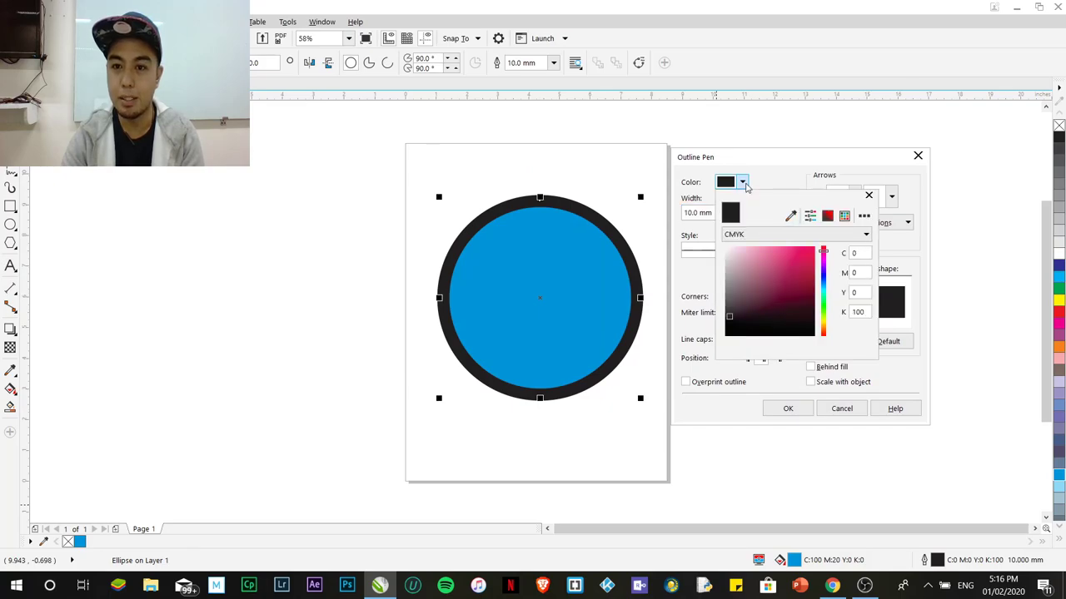
{"action": "left_click_drag", "start_coordinate": [792, 257], "coordinate": [804, 254]}
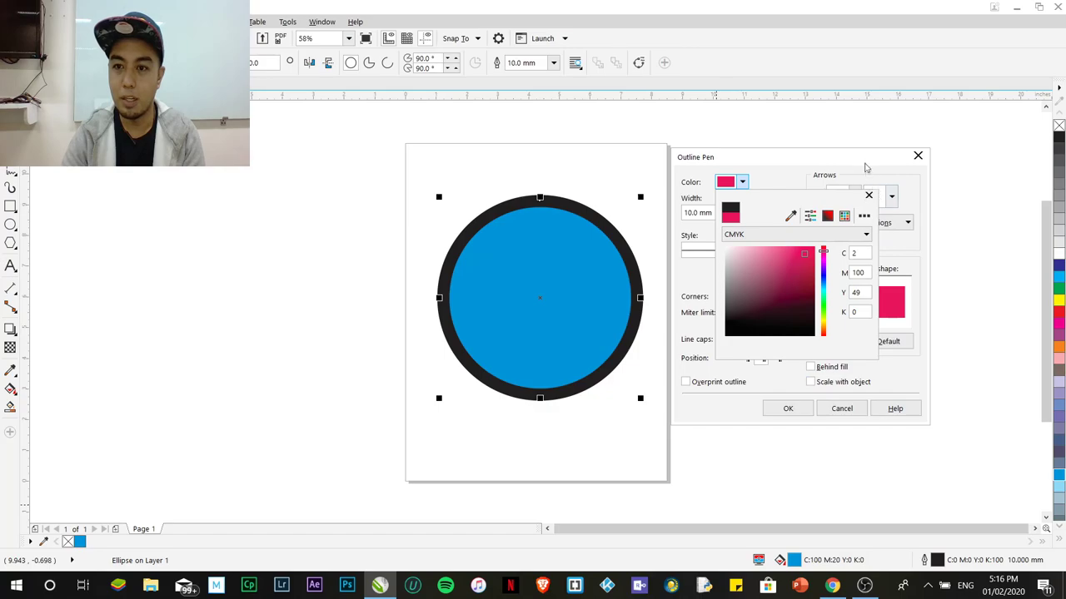
{"action": "left_click", "coordinate": [868, 195]}
{"action": "left_click", "coordinate": [787, 409]}
Move the circle back up on the page and leave it deselected
{"action": "left_click", "coordinate": [797, 416]}
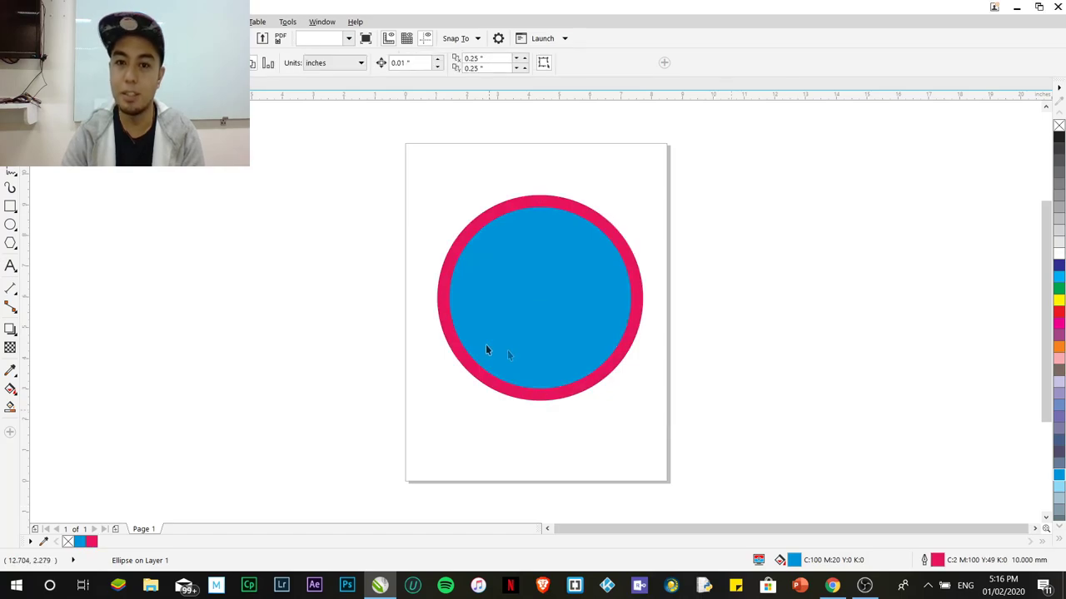
{"action": "left_click_drag", "start_coordinate": [479, 341], "coordinate": [478, 325]}
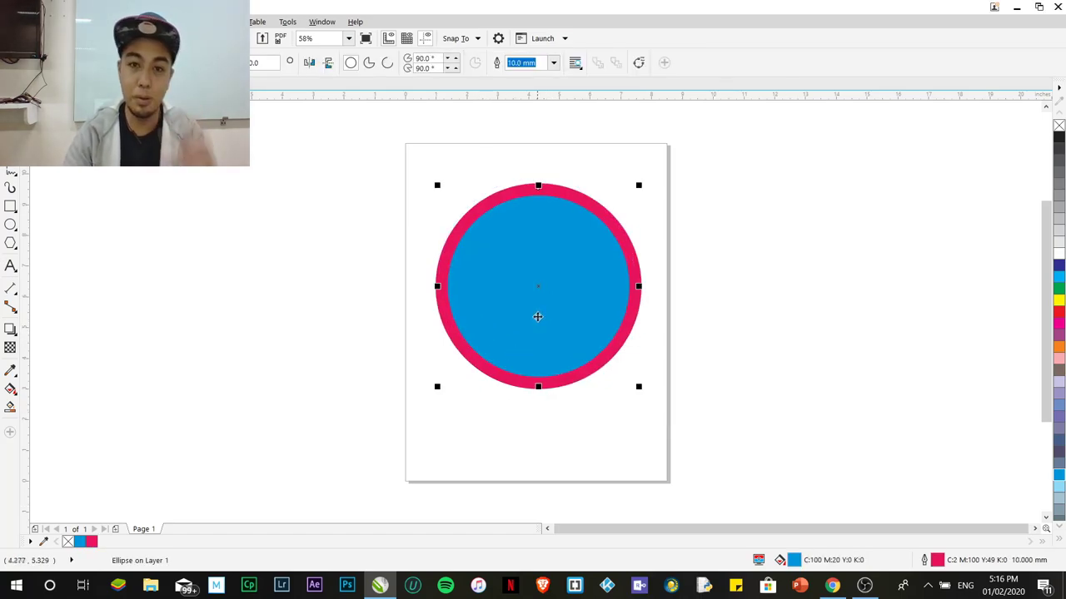
{"action": "left_click", "coordinate": [688, 361]}
{"action": "left_click_drag", "start_coordinate": [387, 172], "coordinate": [666, 466]}
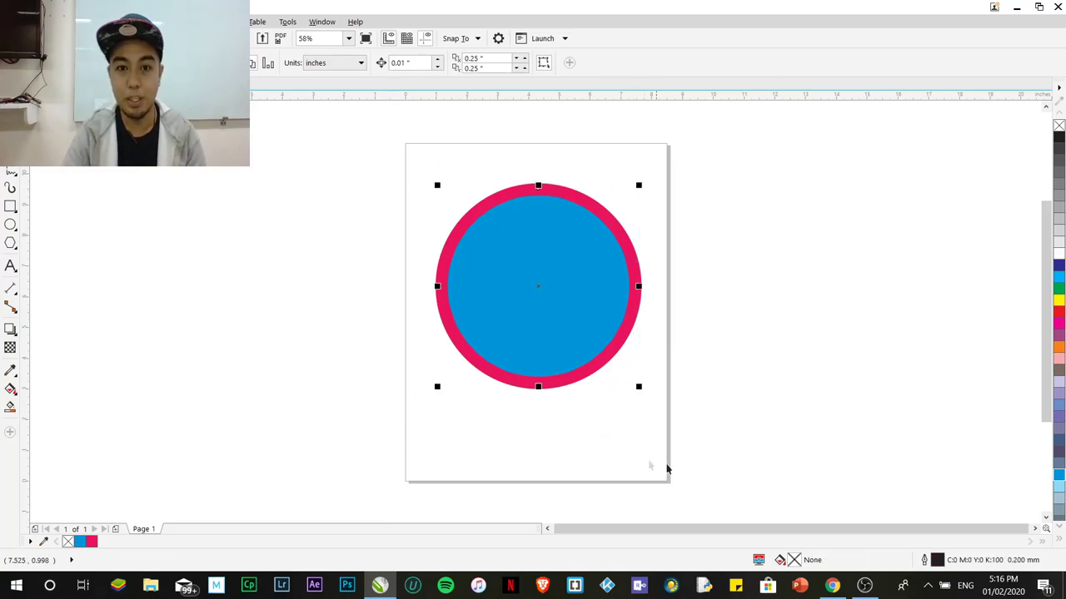
{"action": "left_click", "coordinate": [706, 388]}
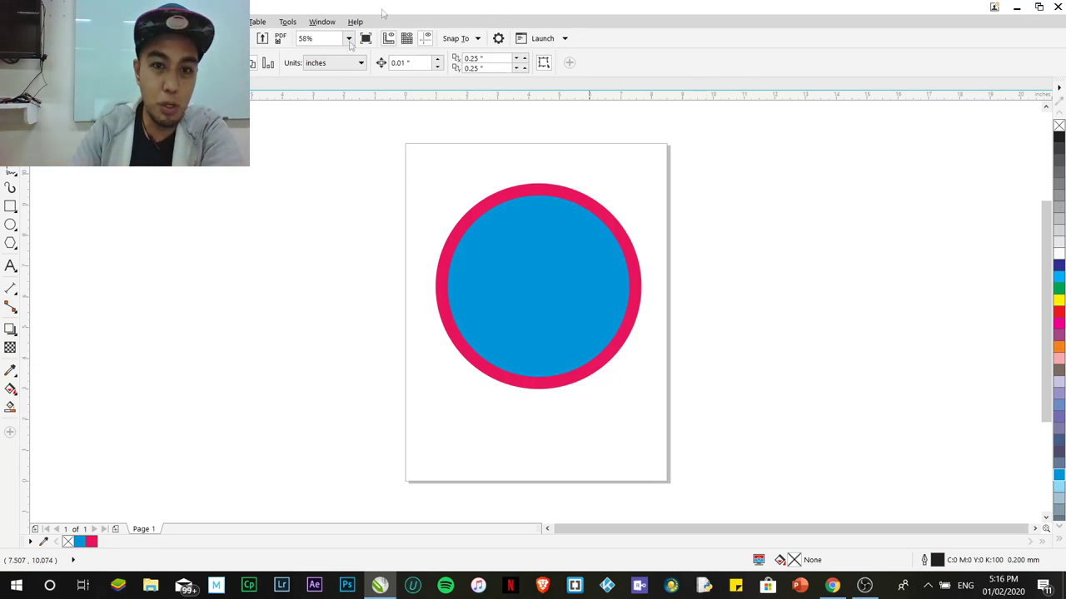
{"action": "left_click", "coordinate": [539, 321]}
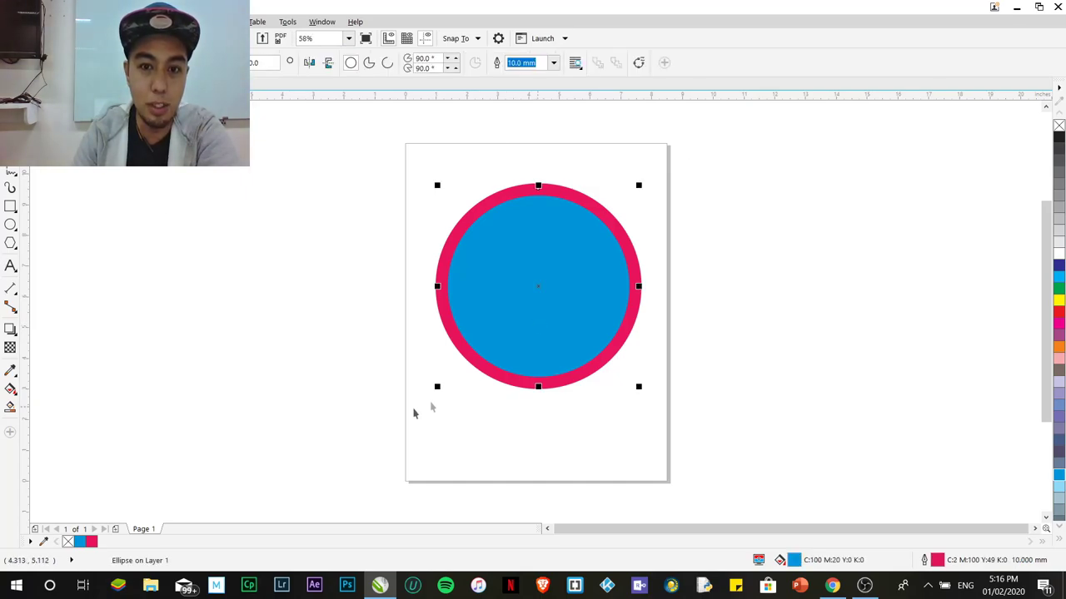
{"action": "left_click_drag", "start_coordinate": [424, 163], "coordinate": [717, 437]}
{"action": "left_click", "coordinate": [754, 417]}
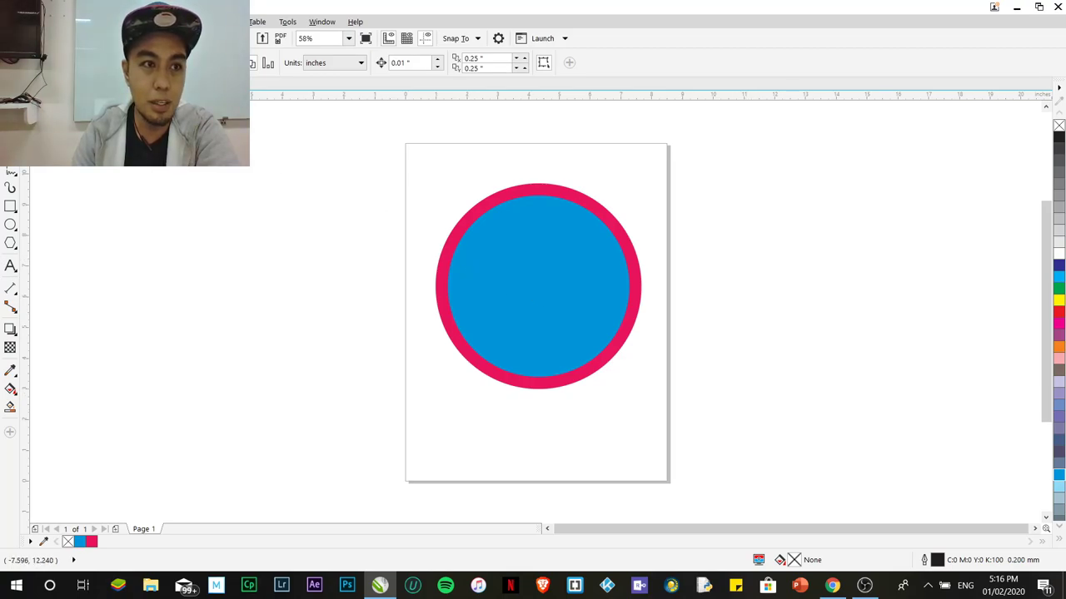
{"action": "key", "text": "alt+f"}
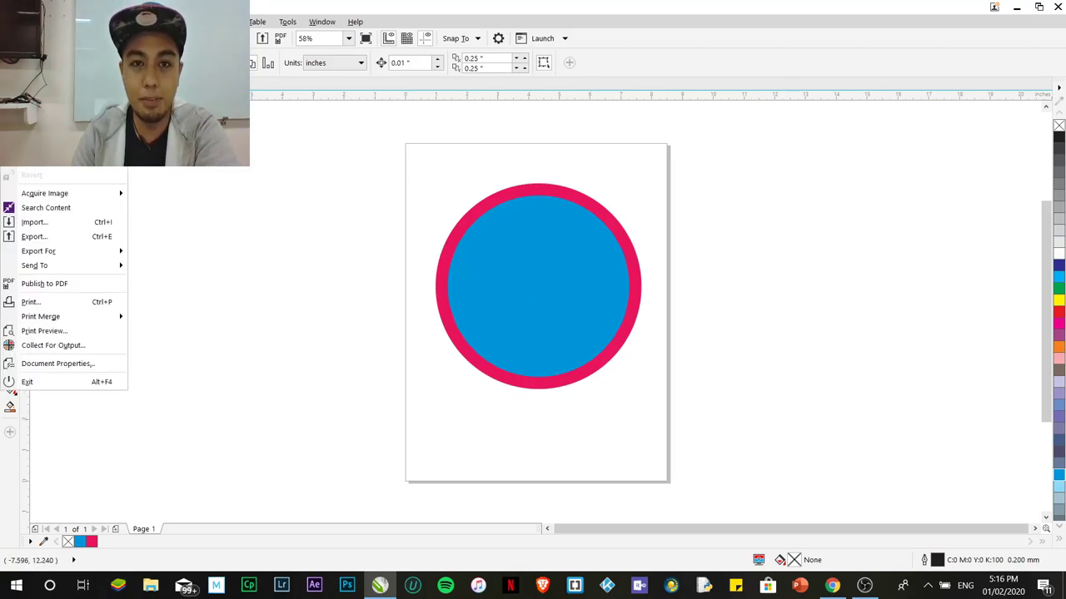
Set up saving Graphic 1.cdr as CDR on the Desktop, then cancel without saving
{"action": "key", "text": "a"}
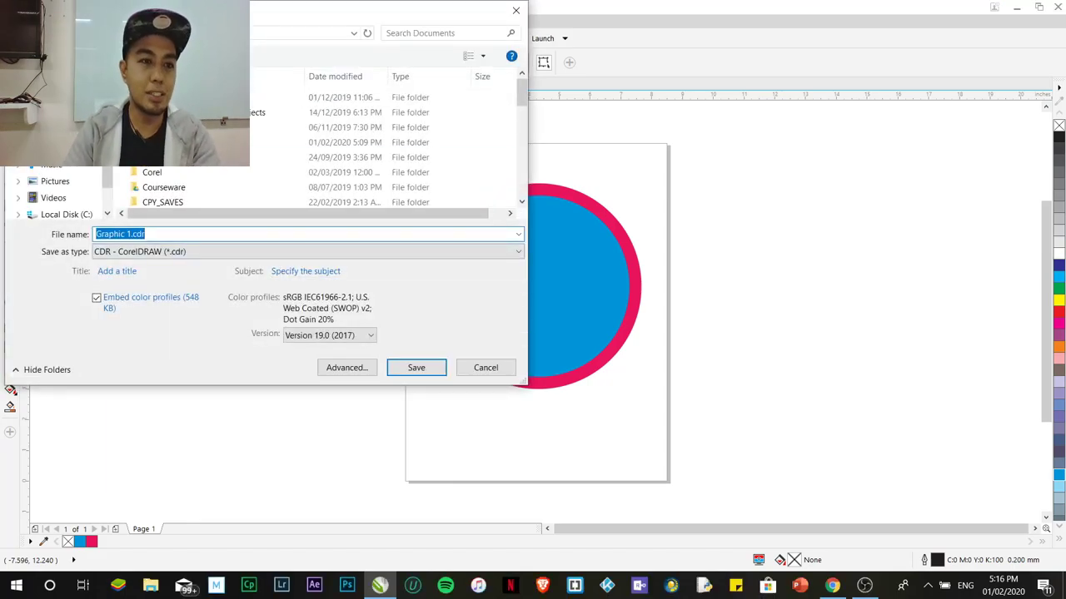
{"action": "left_click", "coordinate": [52, 115]}
{"action": "left_click", "coordinate": [171, 234]}
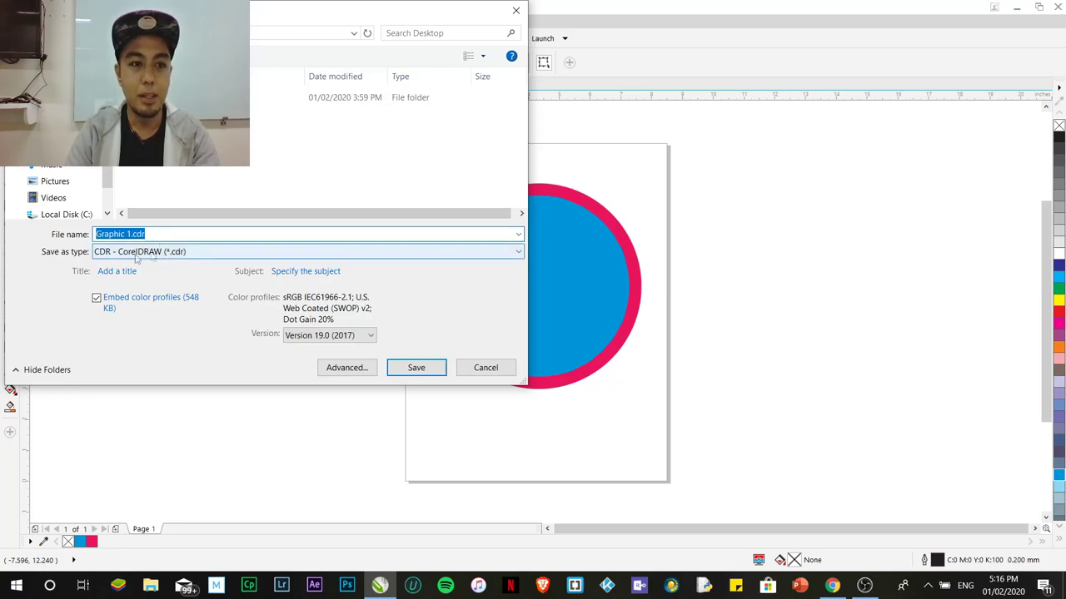
{"action": "left_click", "coordinate": [123, 254]}
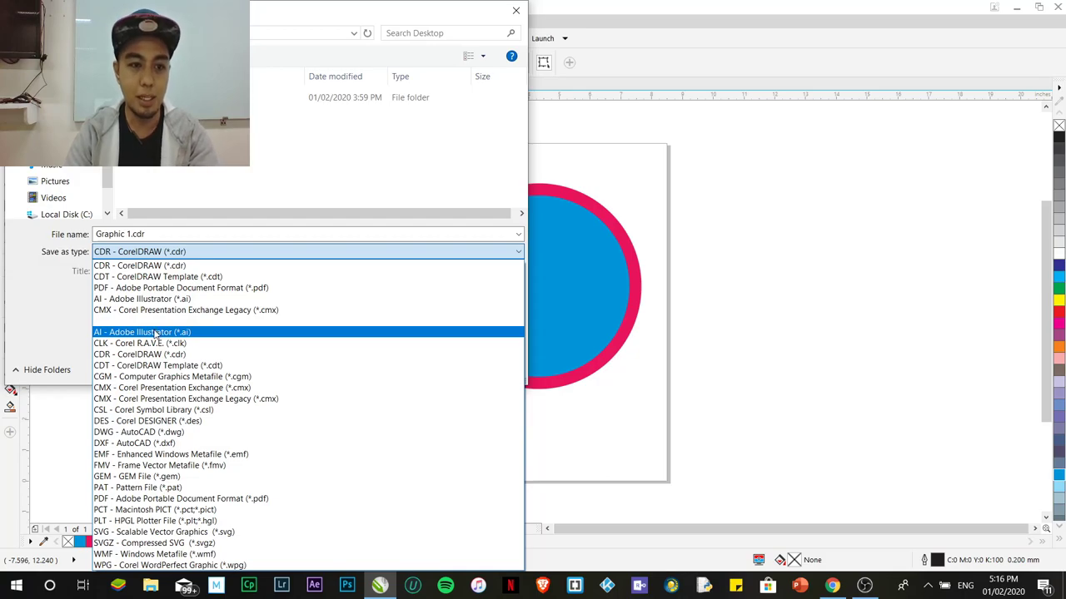
{"action": "left_click", "coordinate": [165, 267]}
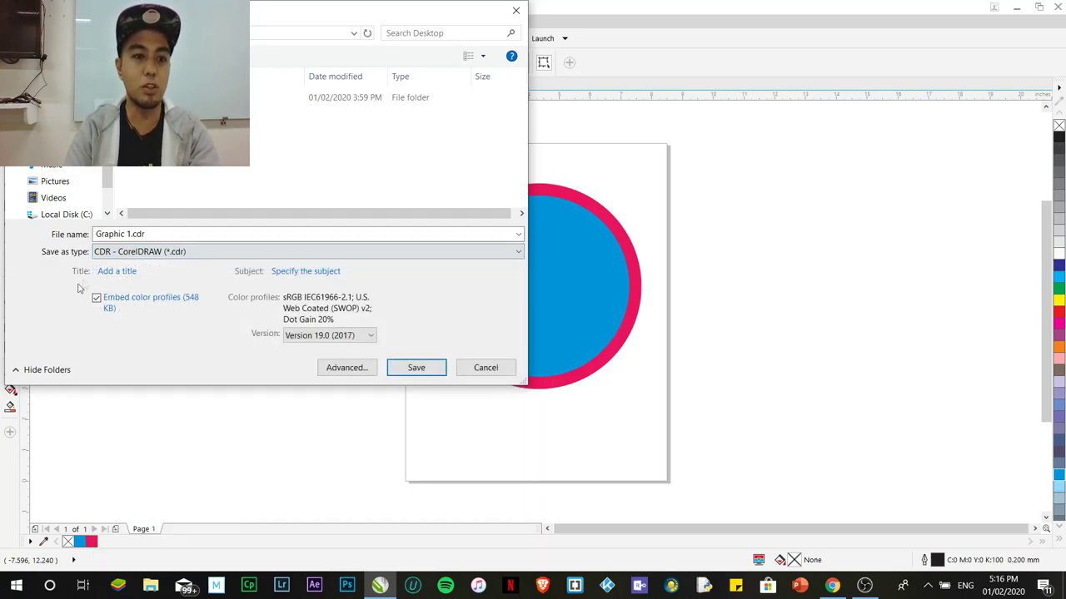
{"action": "left_click", "coordinate": [485, 367]}
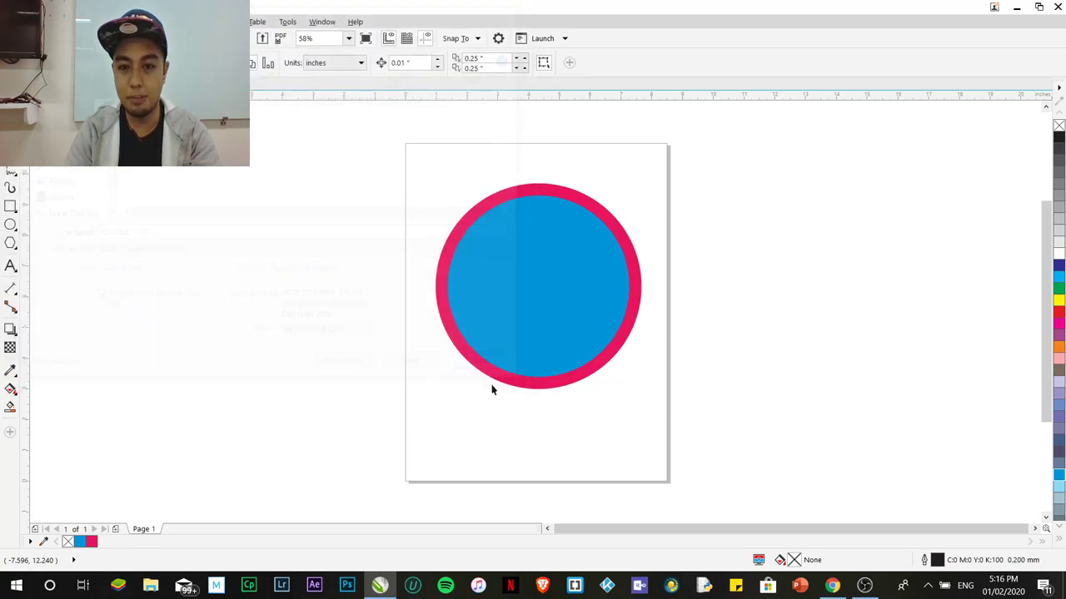
{"action": "left_click", "coordinate": [597, 384]}
{"action": "left_click", "coordinate": [674, 411]}
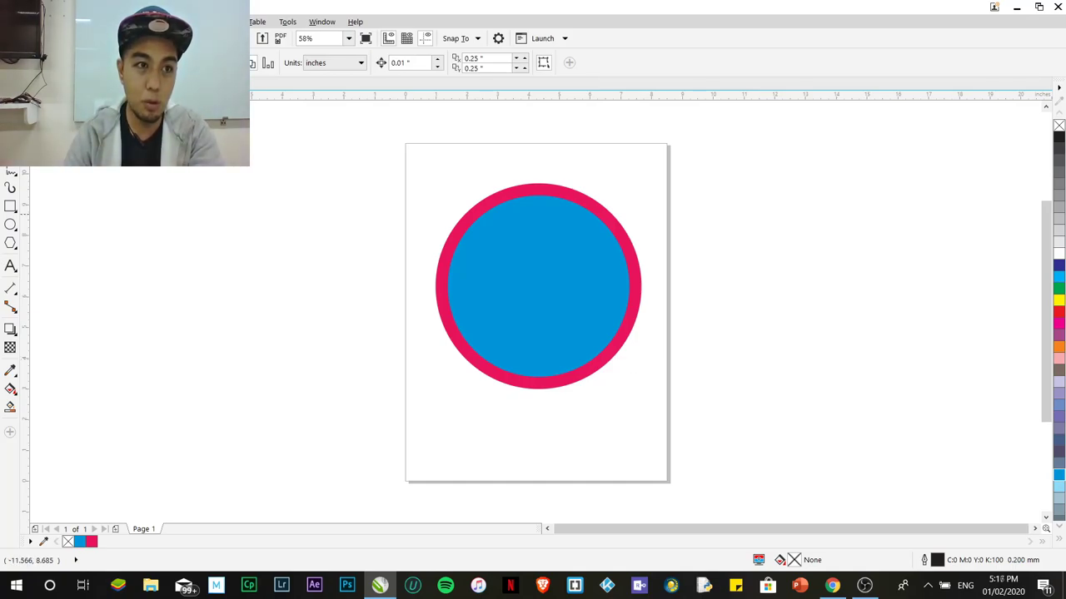
{"action": "left_click", "coordinate": [15, 22]}
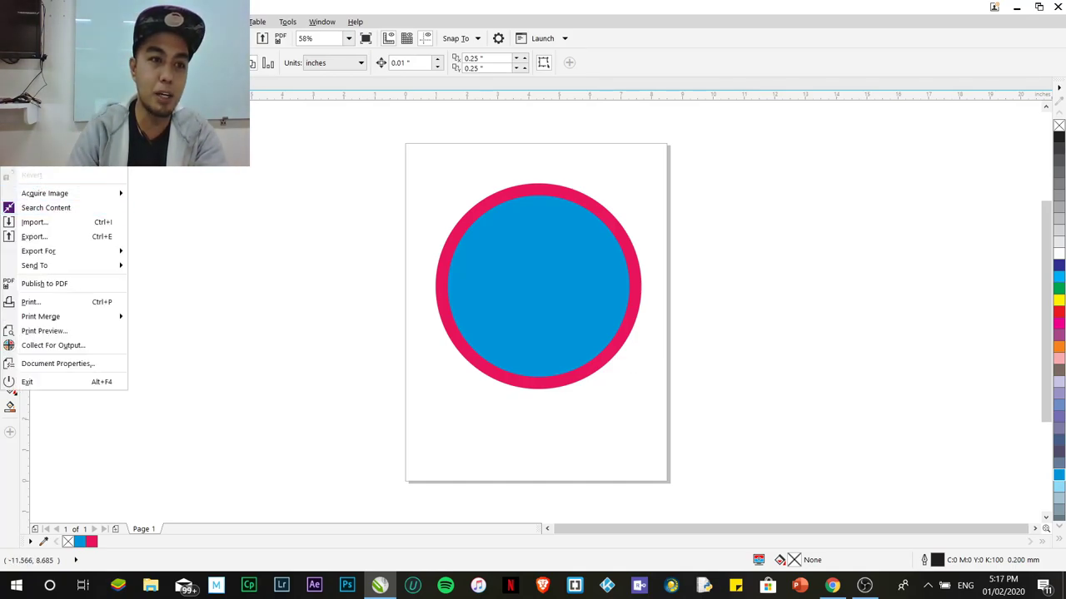
Export Graphic 1.png to the Desktop as PNG with Transparency kept checked
{"action": "key", "text": "Escape"}
{"action": "key", "text": "alt+f"}
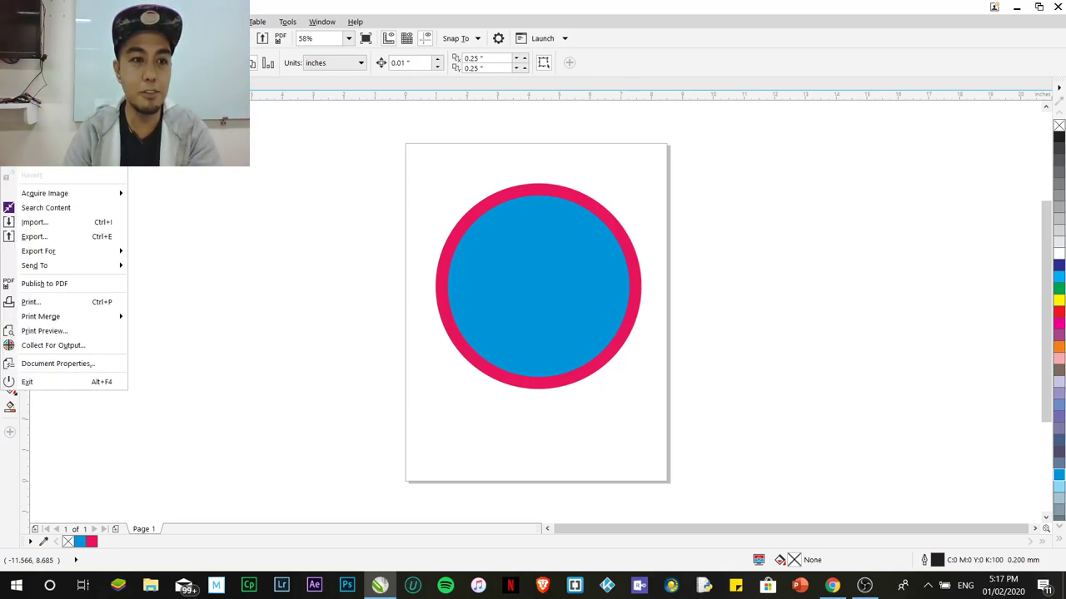
{"action": "left_click", "coordinate": [35, 237]}
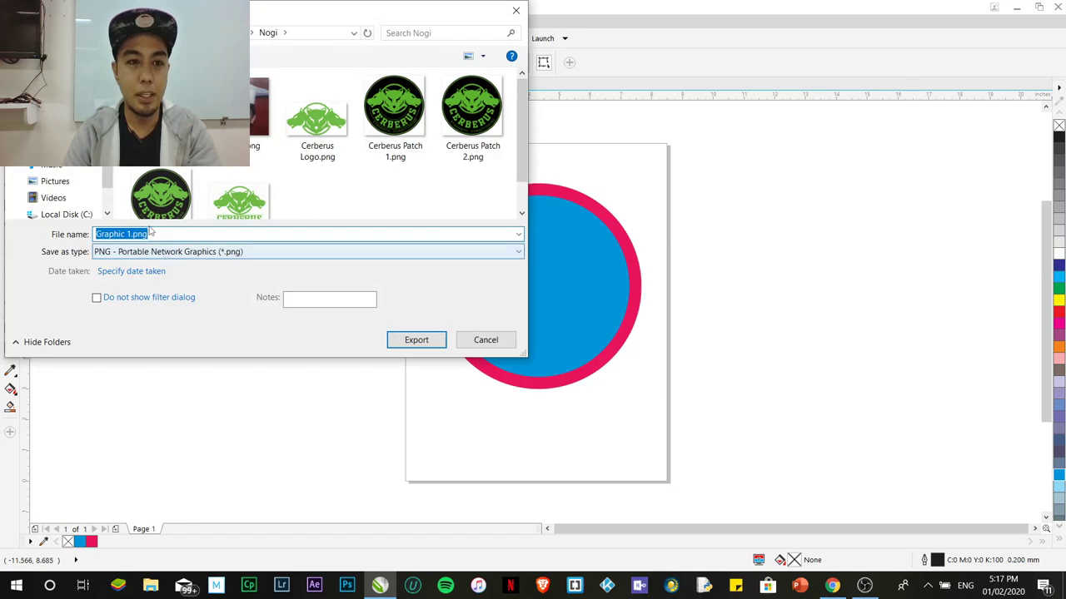
{"action": "left_click", "coordinate": [142, 251]}
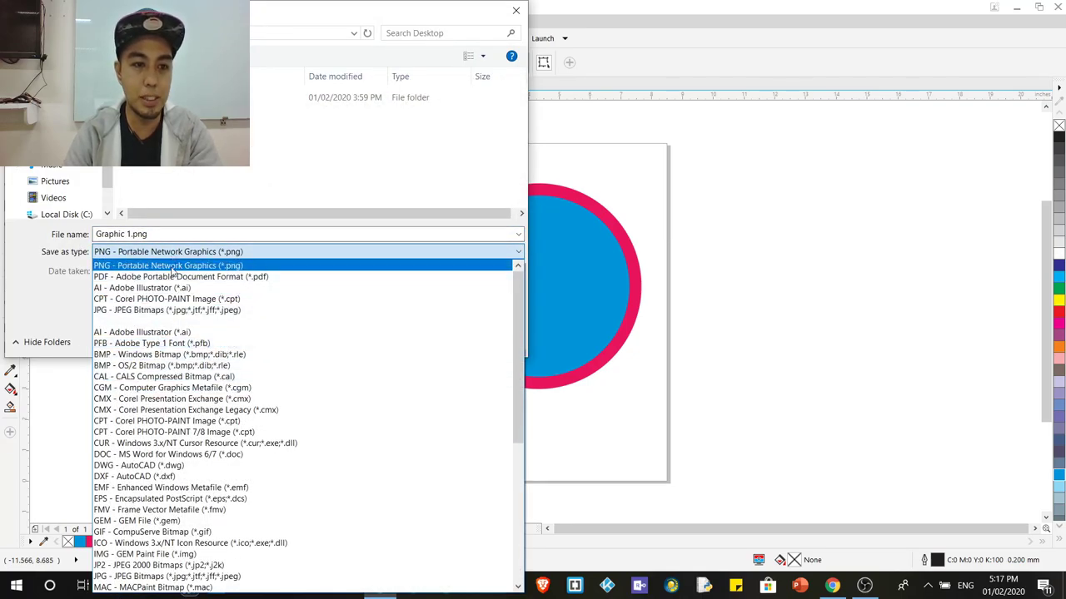
{"action": "left_click", "coordinate": [100, 267]}
{"action": "left_click", "coordinate": [167, 236]}
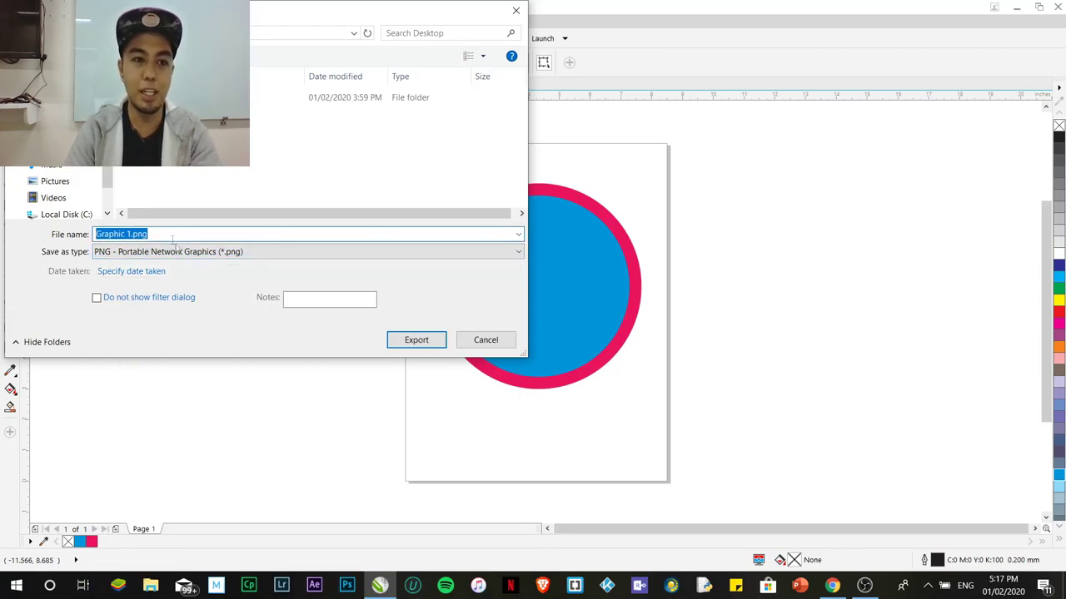
{"action": "left_click", "coordinate": [428, 341]}
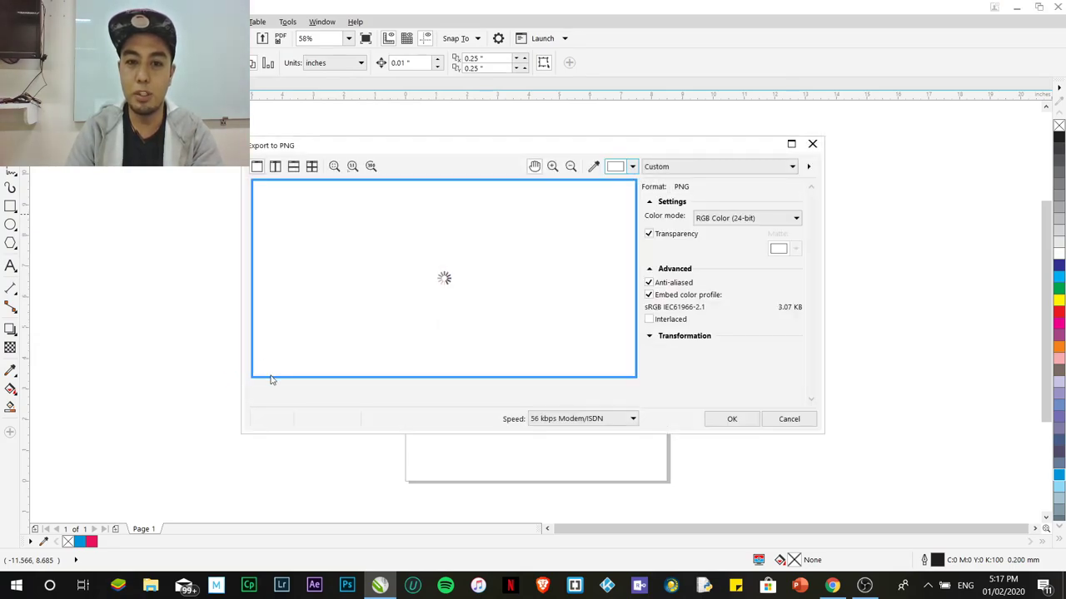
{"action": "left_click", "coordinate": [732, 420]}
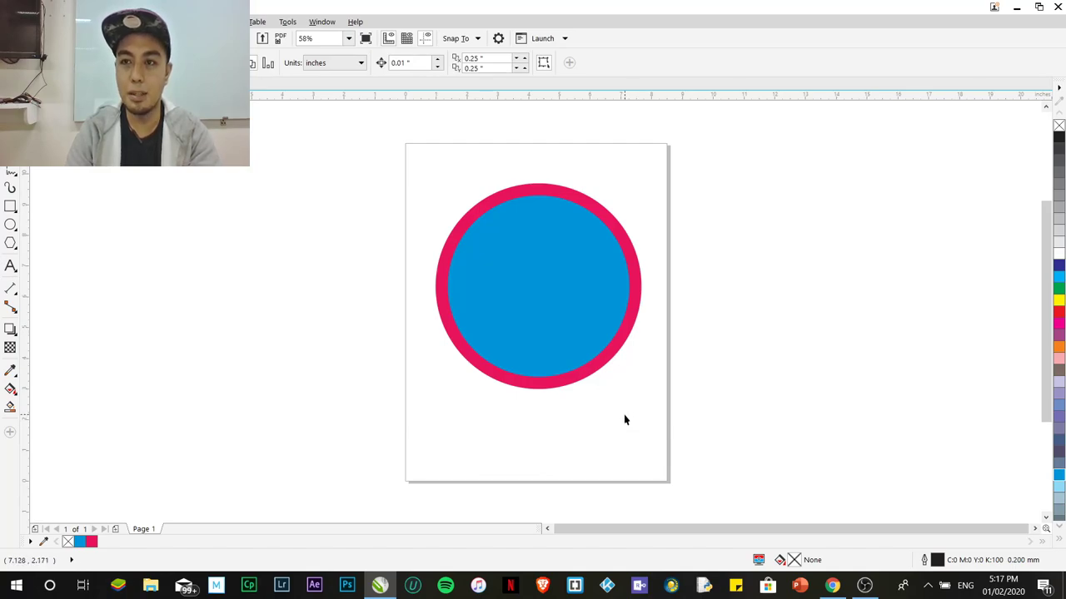